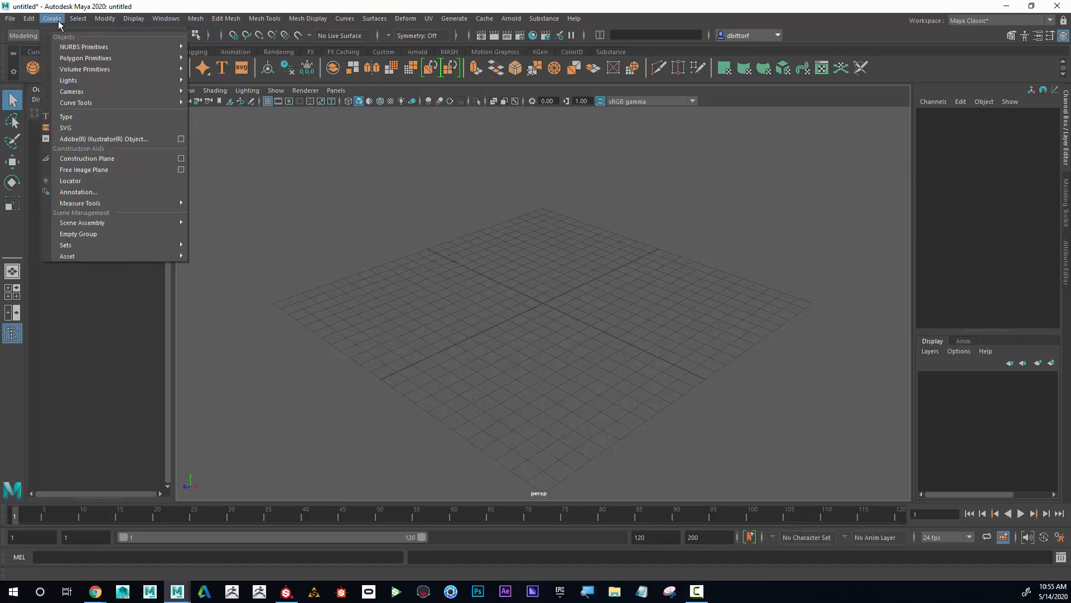
Create a polygon cube at the origin and raise it about 0.7 units along Y.
{"action": "mouse_move", "coordinate": [178, 58]}
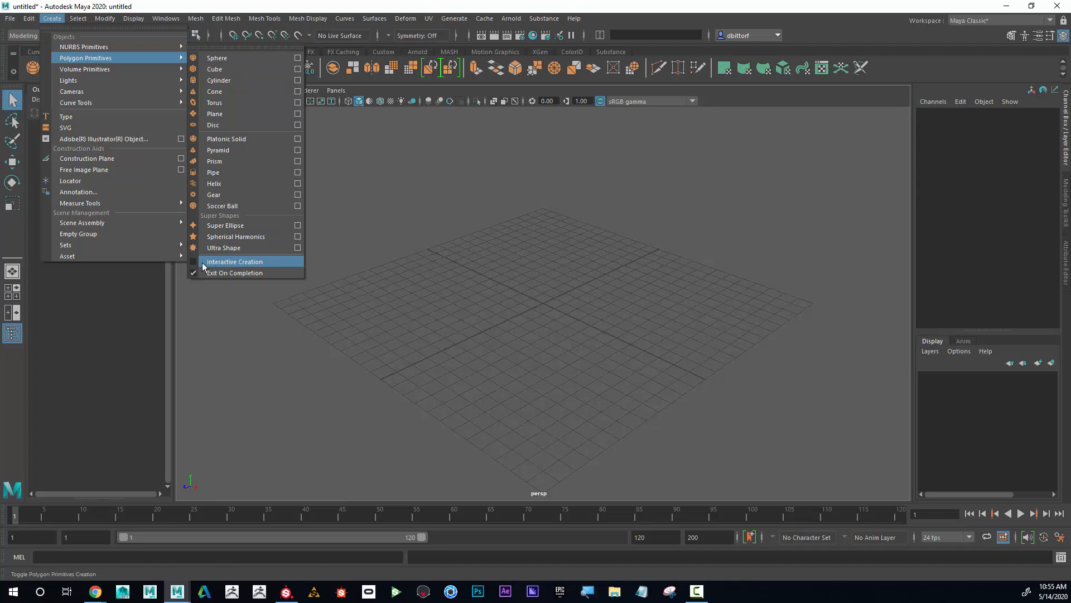
{"action": "left_click", "coordinate": [226, 70]}
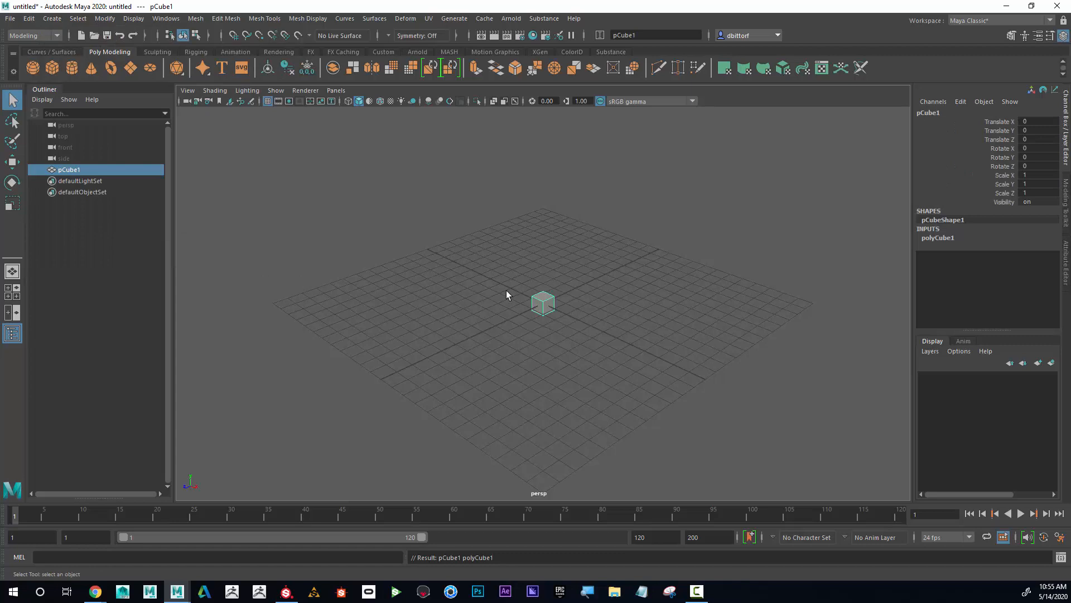
{"action": "left_click", "coordinate": [13, 163]}
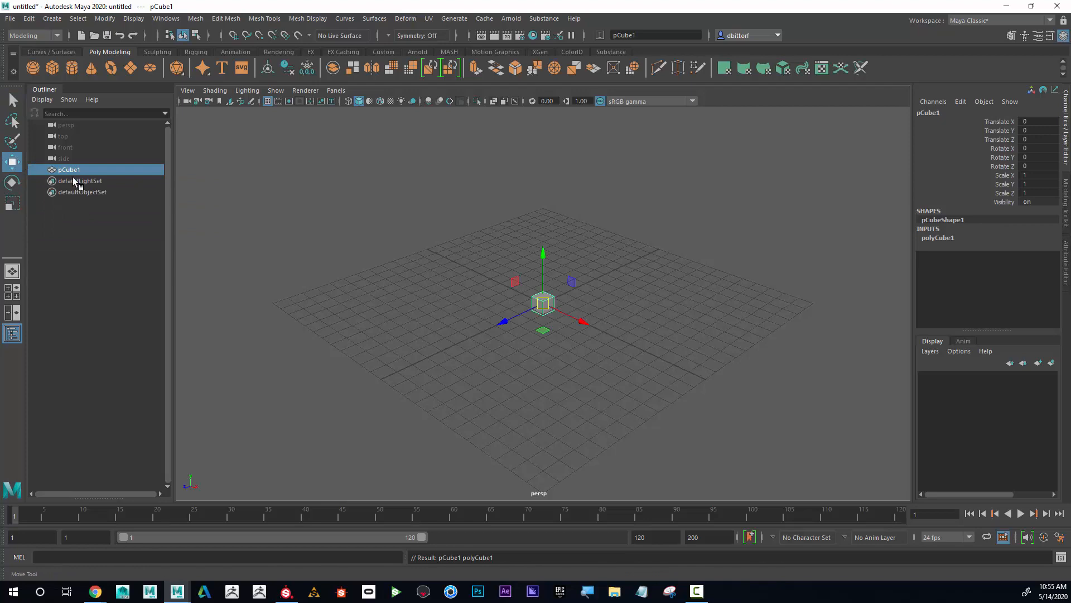
{"action": "left_click_drag", "start_coordinate": [544, 254], "coordinate": [547, 240]}
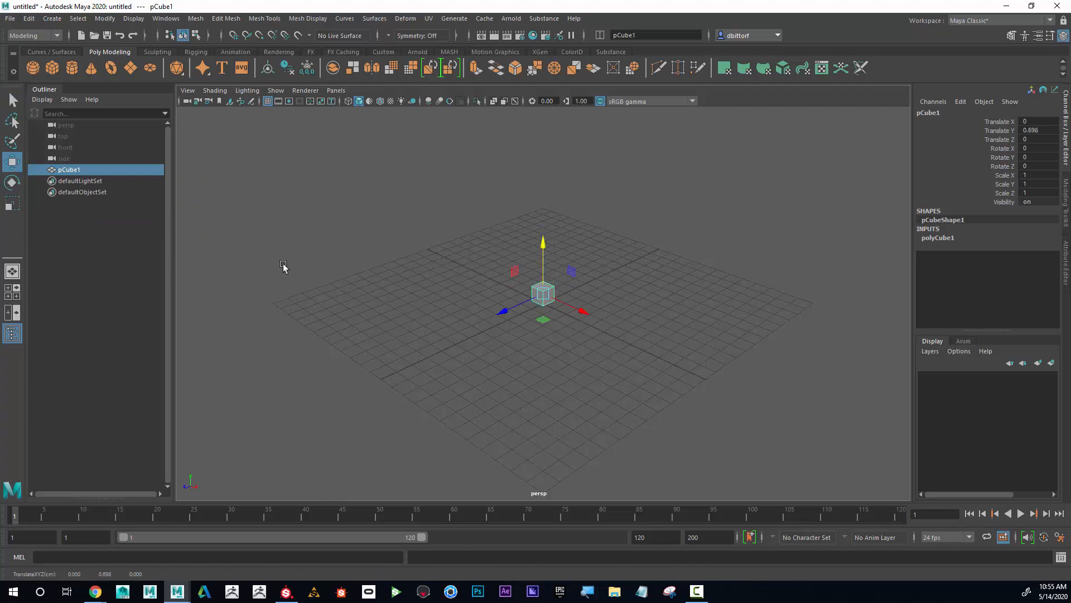
Scale the cube uniformly to about 5 and raise it to about 2.5 in Y so it rests on the grid.
{"action": "left_click", "coordinate": [13, 204]}
{"action": "left_click_drag", "start_coordinate": [537, 299], "coordinate": [568, 288]}
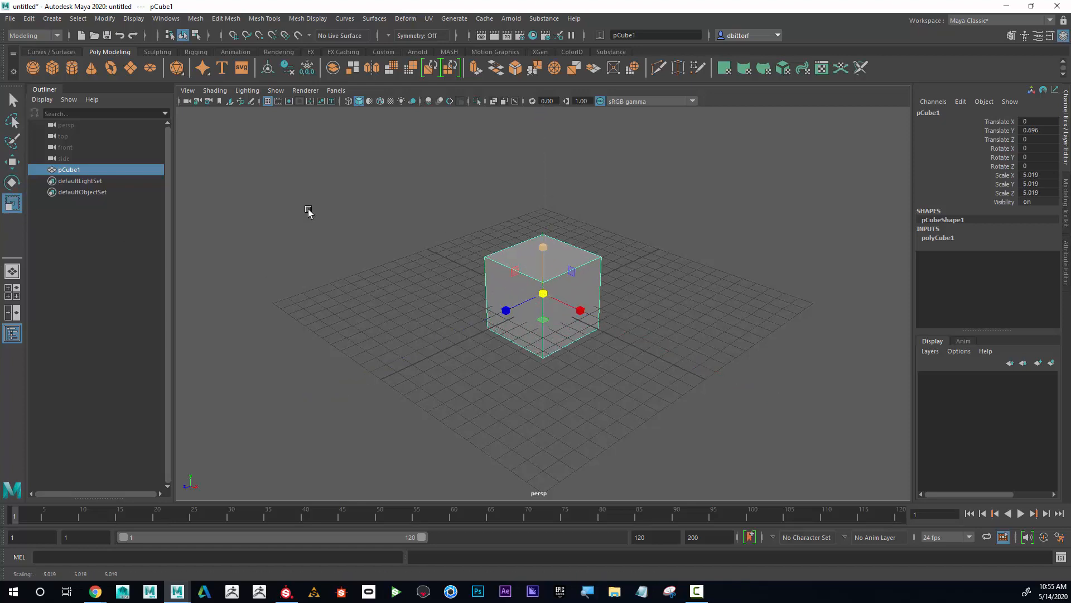
{"action": "left_click", "coordinate": [11, 162]}
{"action": "left_click_drag", "start_coordinate": [546, 246], "coordinate": [546, 218]}
Examine the cube from several angles and distances in the perspective view.
{"action": "left_click_drag", "start_coordinate": [630, 268], "coordinate": [590, 262], "text": "alt"}
{"action": "right_click_drag", "start_coordinate": [590, 261], "coordinate": [643, 224], "text": "alt"}
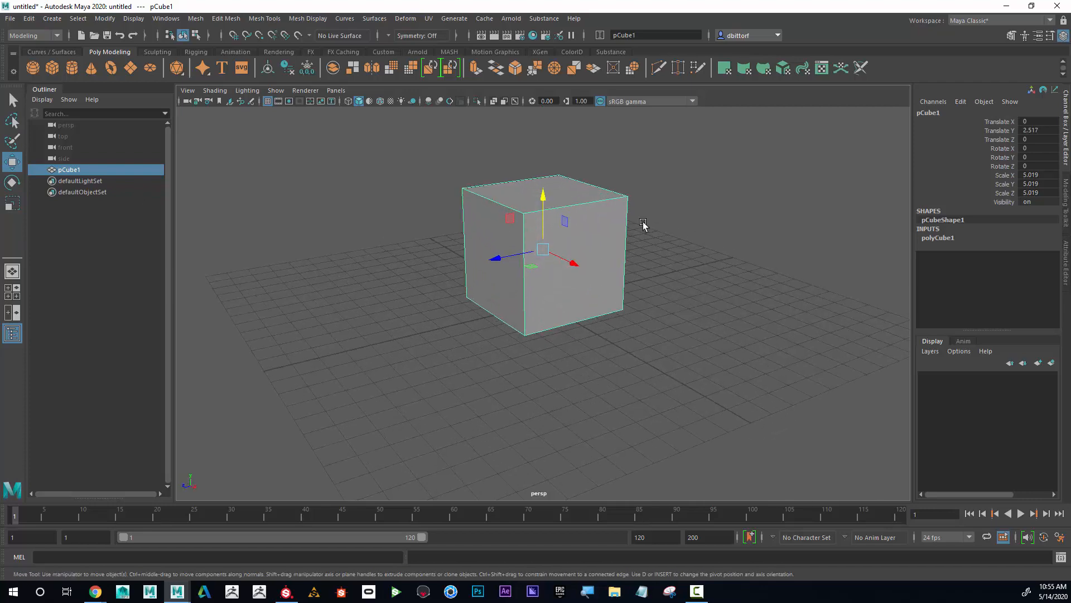
{"action": "middle_click_drag", "start_coordinate": [642, 224], "coordinate": [655, 266], "text": "alt"}
{"action": "mouse_move", "coordinate": [624, 268]}
{"action": "right_mouse_down", "text": "alt"}
{"action": "mouse_move", "coordinate": [658, 270]}
{"action": "mouse_move", "coordinate": [607, 276]}
{"action": "right_mouse_up", "text": "alt"}
{"action": "mouse_move", "coordinate": [607, 276]}
{"action": "left_mouse_down", "text": "alt"}
{"action": "mouse_move", "coordinate": [660, 285]}
{"action": "mouse_move", "coordinate": [603, 273]}
{"action": "left_mouse_up", "text": "alt"}
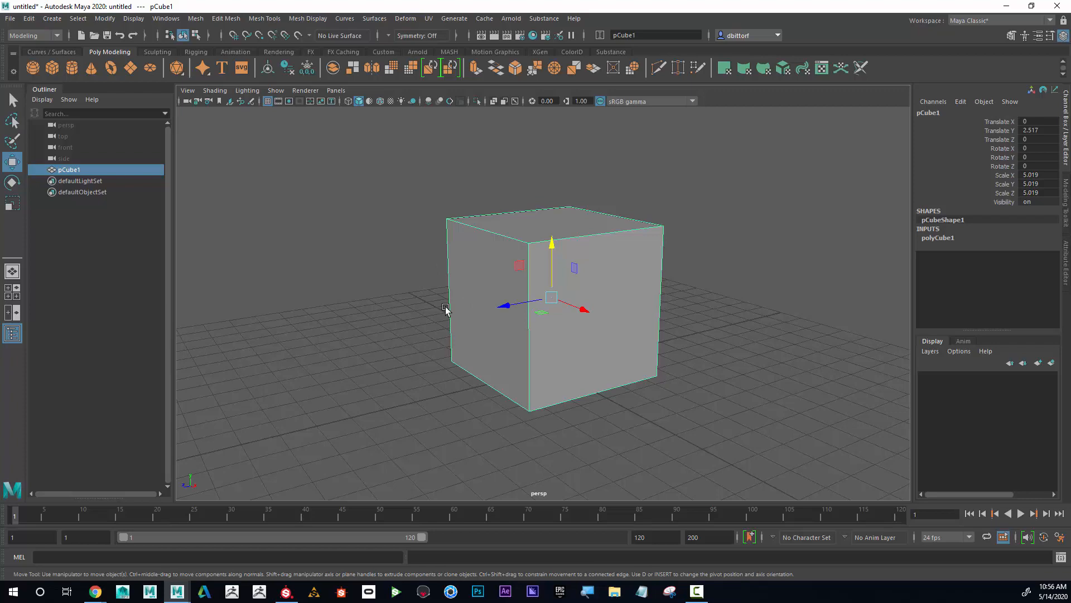
{"action": "left_click_drag", "start_coordinate": [612, 273], "coordinate": [576, 239], "text": "alt"}
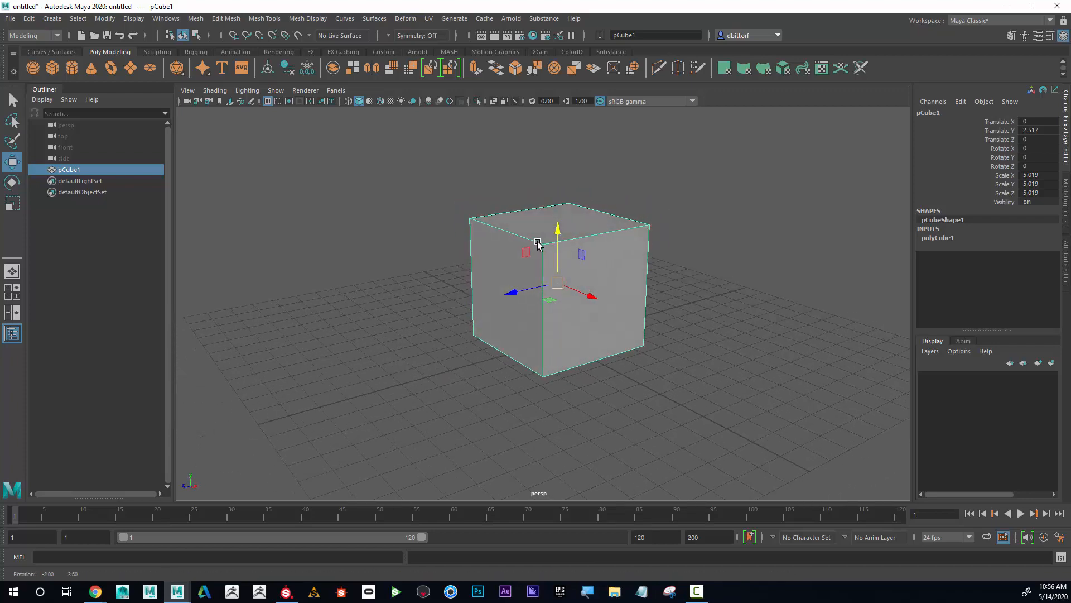
{"action": "left_click_drag", "start_coordinate": [540, 250], "coordinate": [542, 252], "text": "alt"}
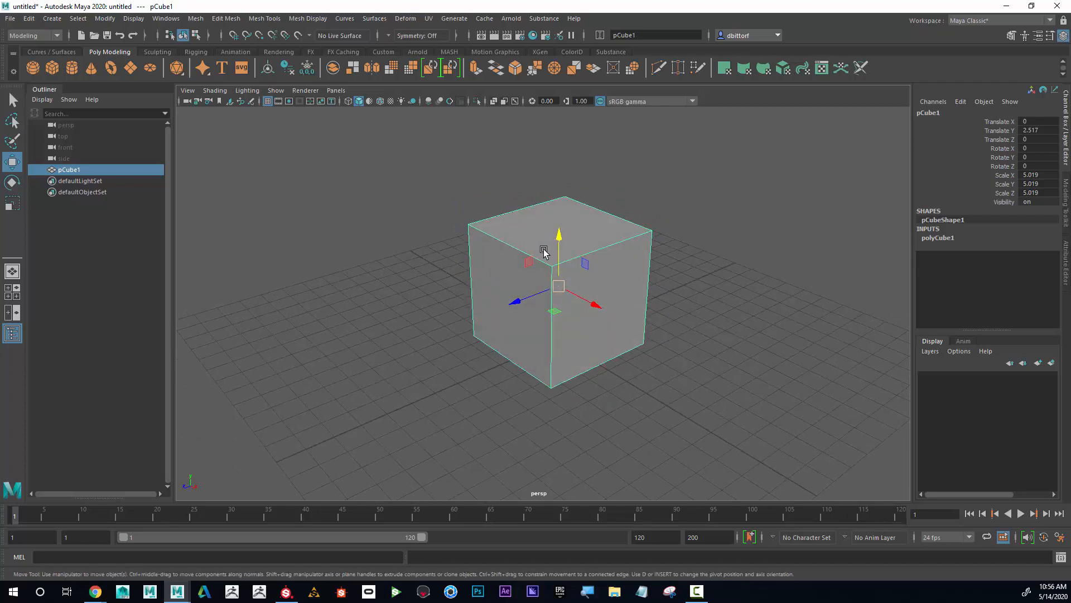
{"action": "middle_click_drag", "start_coordinate": [542, 252], "coordinate": [540, 278], "text": "alt"}
{"action": "right_click_drag", "start_coordinate": [540, 278], "coordinate": [640, 268], "text": "alt"}
{"action": "left_click_drag", "start_coordinate": [639, 267], "coordinate": [627, 289], "text": "alt"}
{"action": "right_click_drag", "start_coordinate": [627, 289], "coordinate": [545, 255], "text": "alt"}
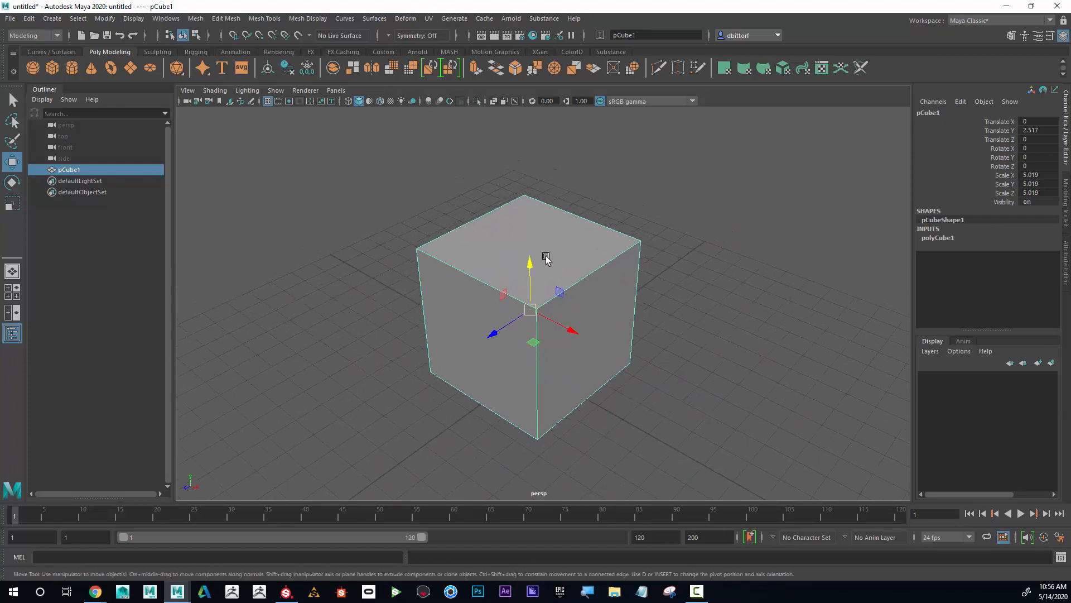
{"action": "left_click_drag", "start_coordinate": [545, 256], "coordinate": [392, 248], "text": "alt"}
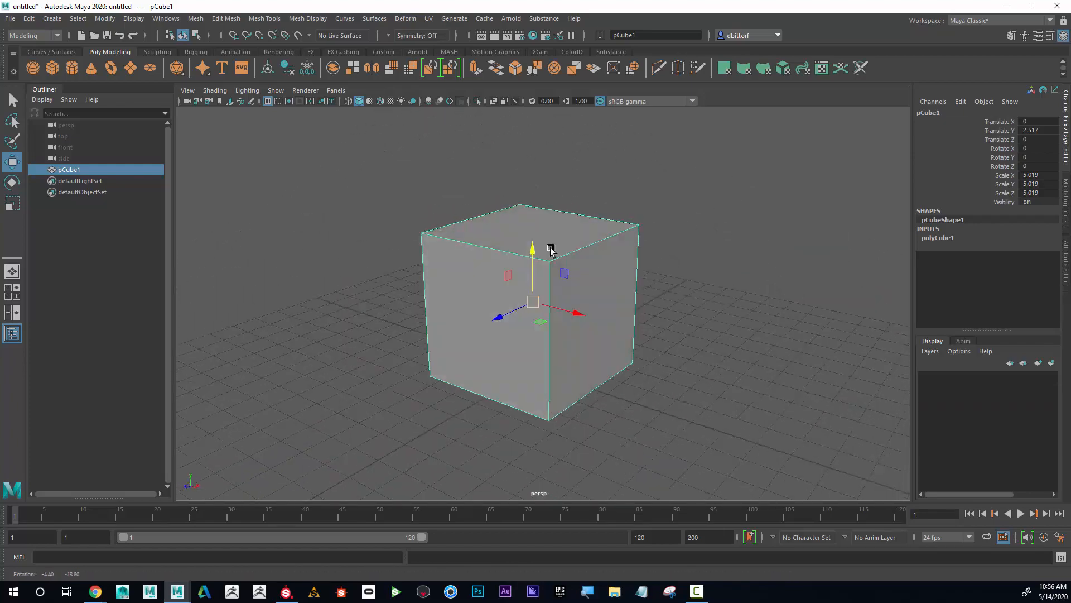
{"action": "left_click_drag", "start_coordinate": [525, 251], "coordinate": [605, 232], "text": "alt"}
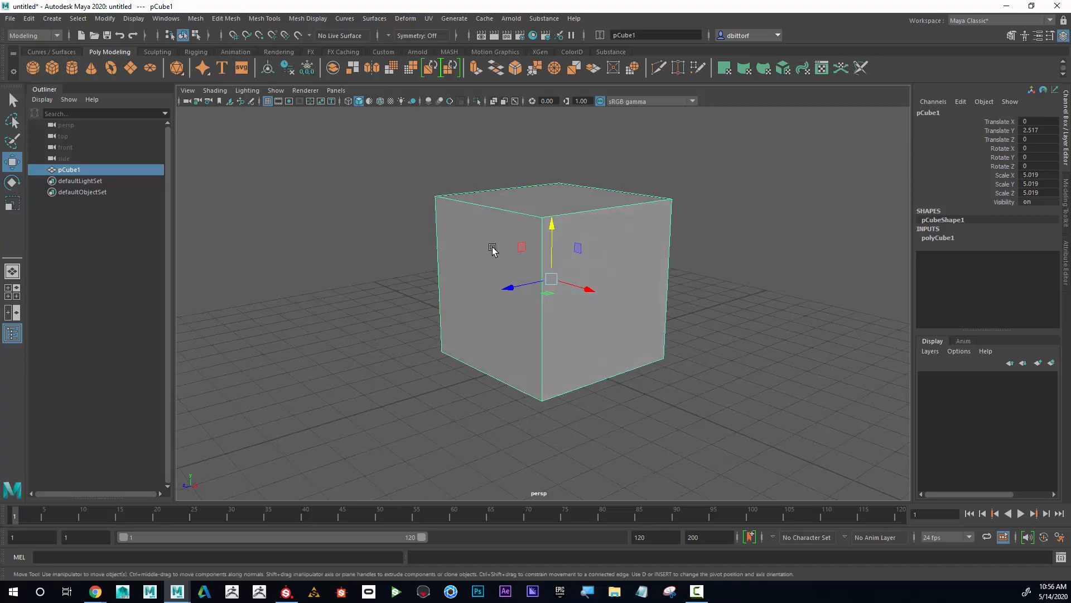
{"action": "left_click_drag", "start_coordinate": [516, 274], "coordinate": [496, 259], "text": "alt"}
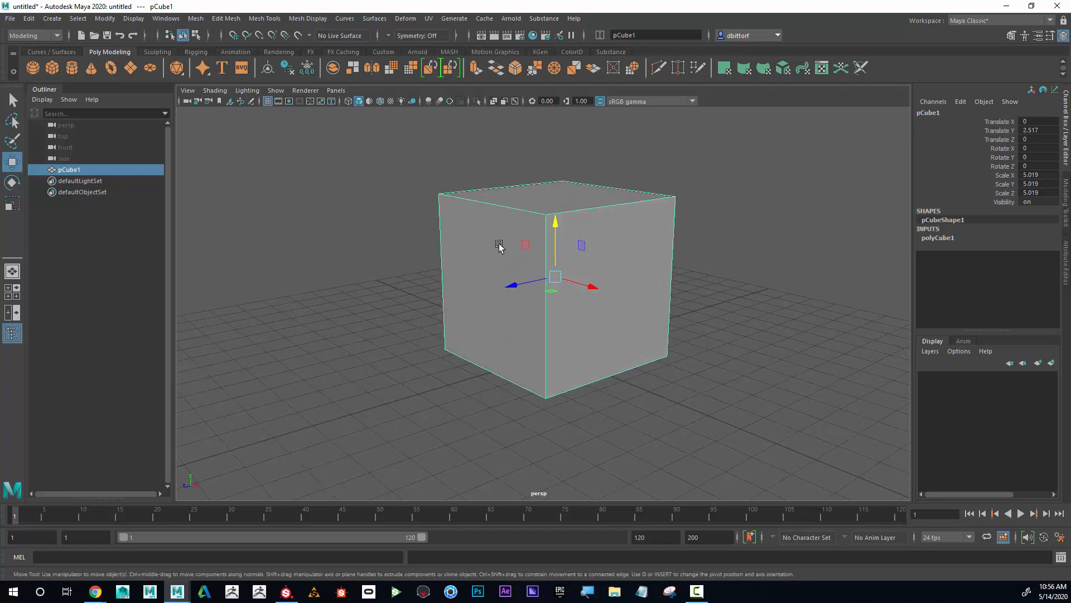
Switch the cube to face selection and select its side face pointing along positive Z.
{"action": "right_click", "coordinate": [502, 244]}
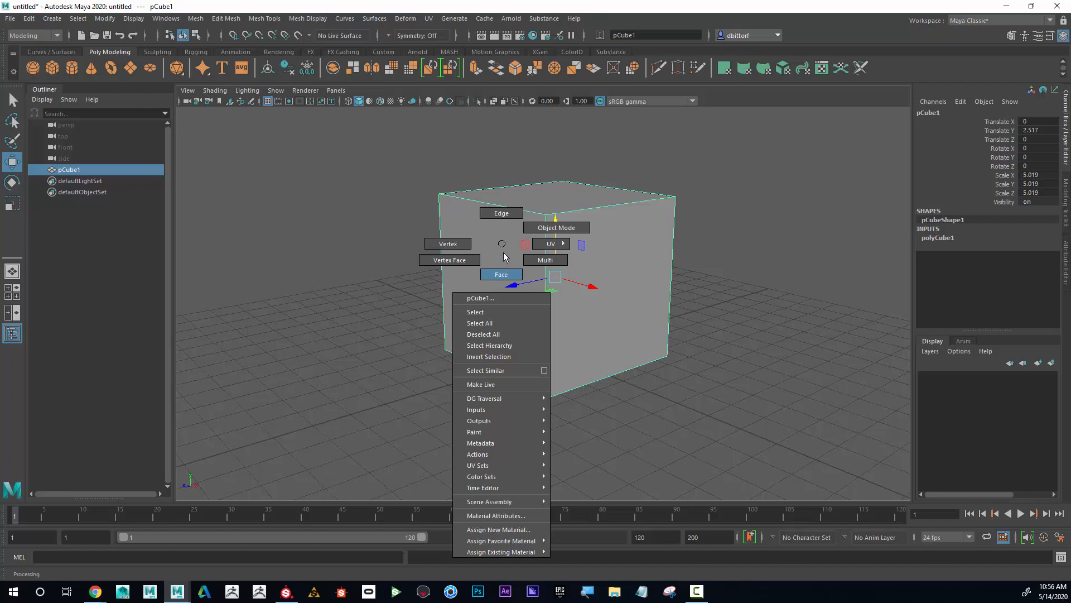
{"action": "left_click", "coordinate": [502, 274]}
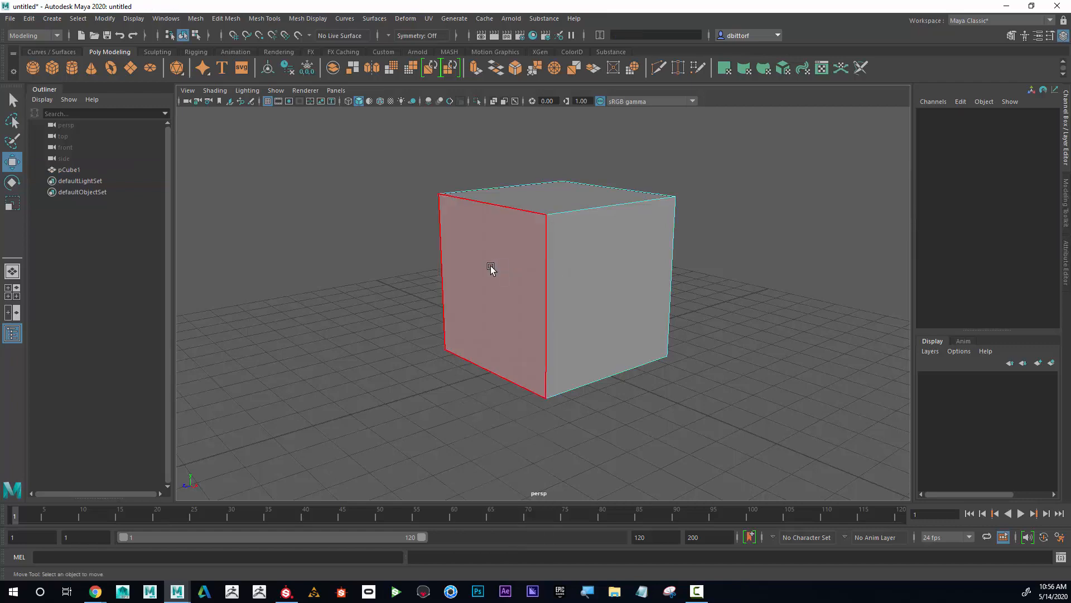
{"action": "left_click", "coordinate": [490, 268]}
{"action": "left_click_drag", "start_coordinate": [586, 267], "coordinate": [571, 291], "text": "alt"}
{"action": "left_click", "coordinate": [586, 287]}
{"action": "left_click", "coordinate": [549, 218]}
{"action": "left_click", "coordinate": [478, 290]}
{"action": "middle_click_drag", "start_coordinate": [509, 309], "coordinate": [517, 309], "text": "alt"}
{"action": "right_click_drag", "start_coordinate": [517, 309], "coordinate": [524, 307], "text": "alt"}
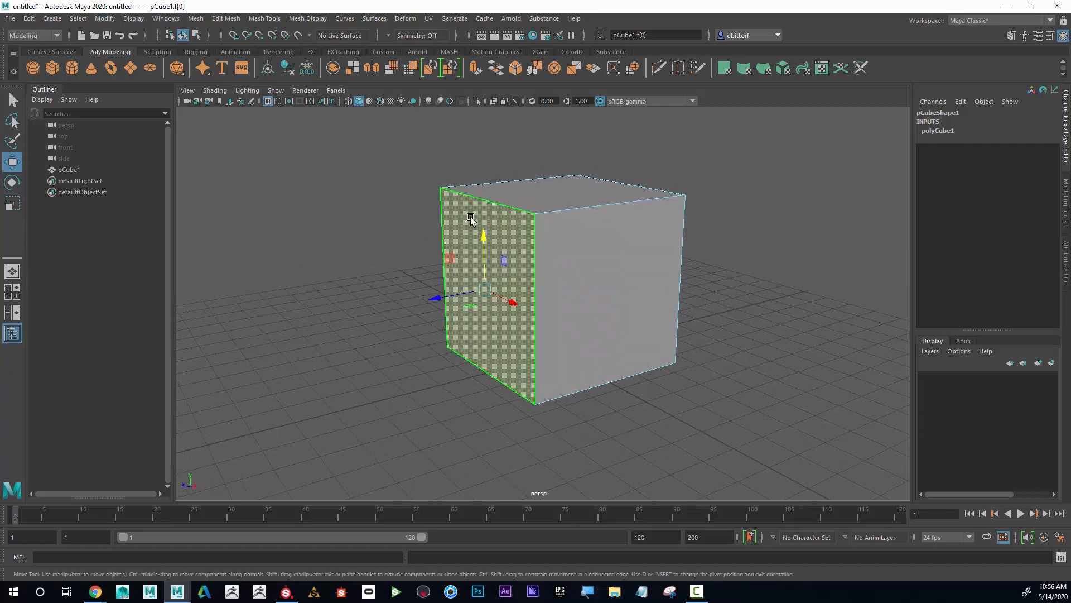
Extrude the selected side face outward by about 4.06 units.
{"action": "left_click", "coordinate": [226, 19]}
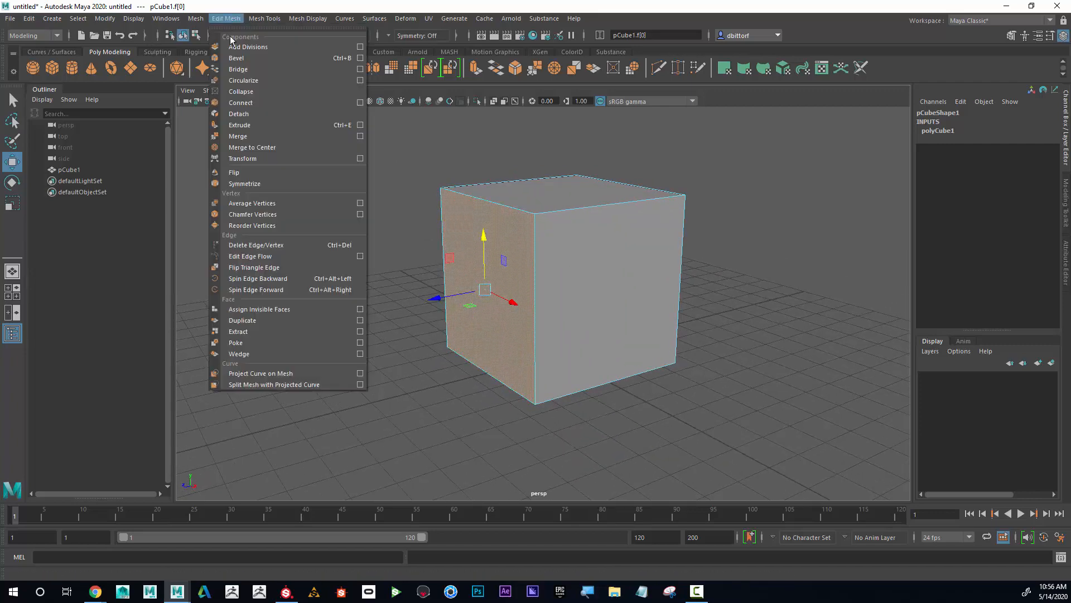
{"action": "left_click", "coordinate": [250, 125]}
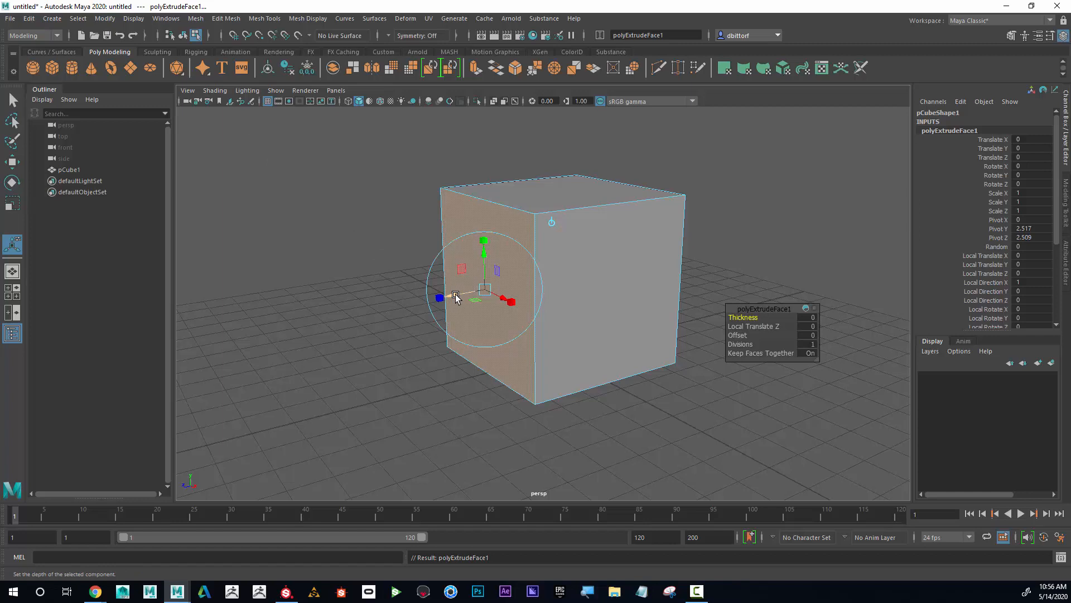
{"action": "left_click_drag", "start_coordinate": [454, 297], "coordinate": [301, 304]}
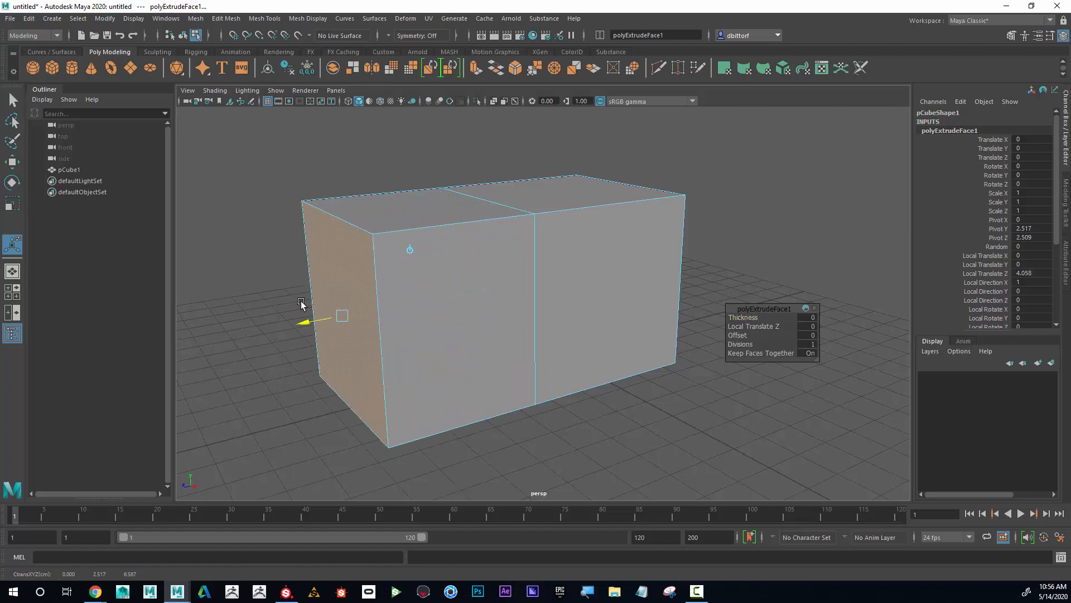
Extrude the top face of the newly added block upward by about 2.99 units.
{"action": "scroll", "coordinate": [430, 286], "scroll_direction": "down", "scroll_amount": 4}
{"action": "left_click_drag", "start_coordinate": [432, 279], "coordinate": [441, 288], "text": "alt"}
{"action": "scroll", "coordinate": [445, 279], "scroll_direction": "up", "scroll_amount": 1}
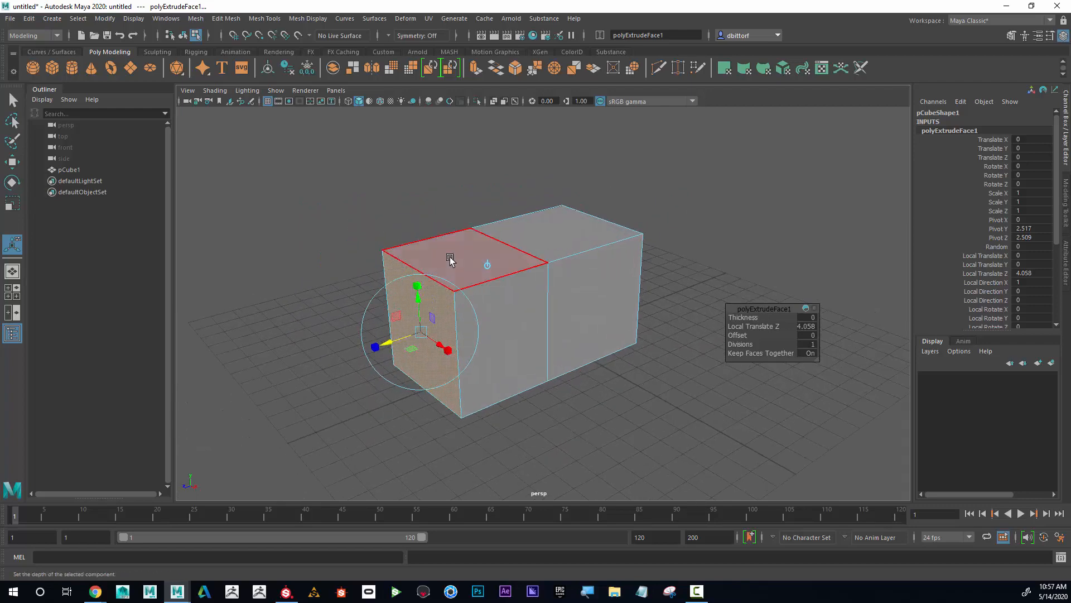
{"action": "left_click", "coordinate": [452, 259]}
{"action": "left_click_drag", "start_coordinate": [518, 284], "coordinate": [519, 286], "text": "alt"}
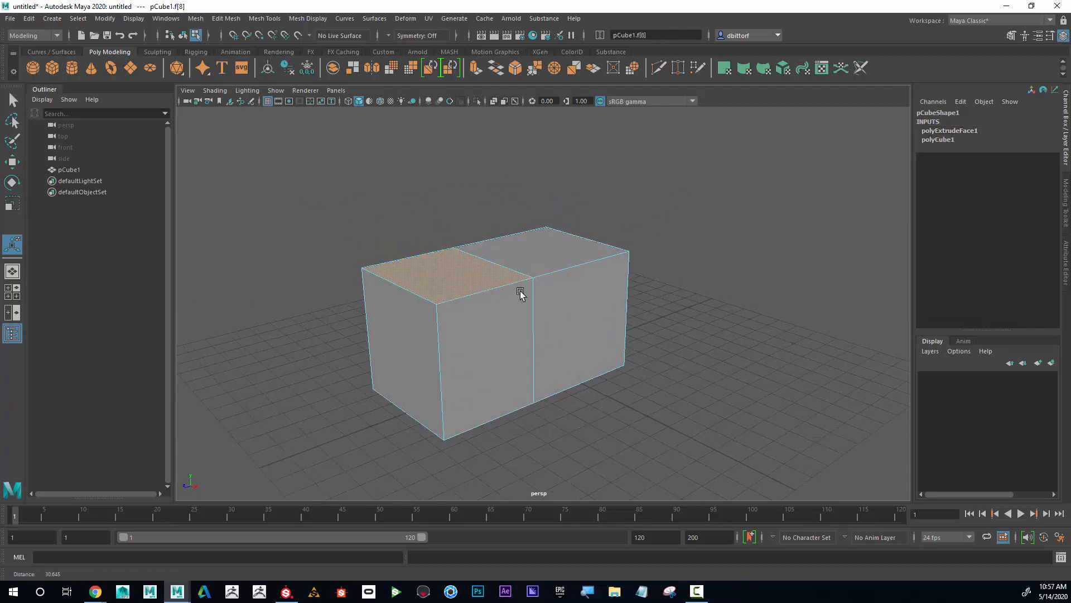
{"action": "left_click", "coordinate": [227, 18]}
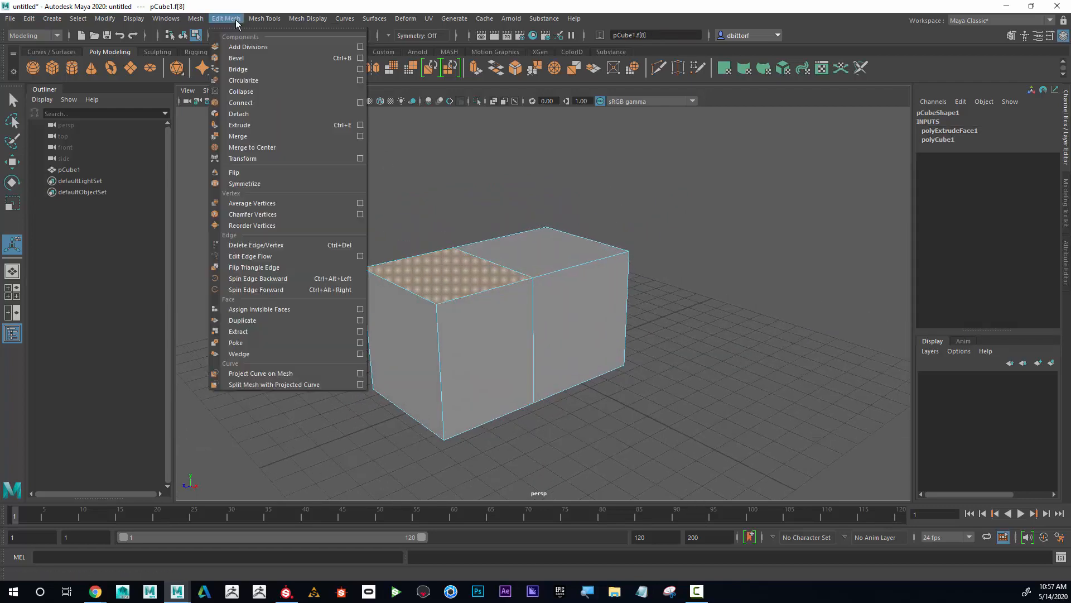
{"action": "left_click", "coordinate": [240, 125]}
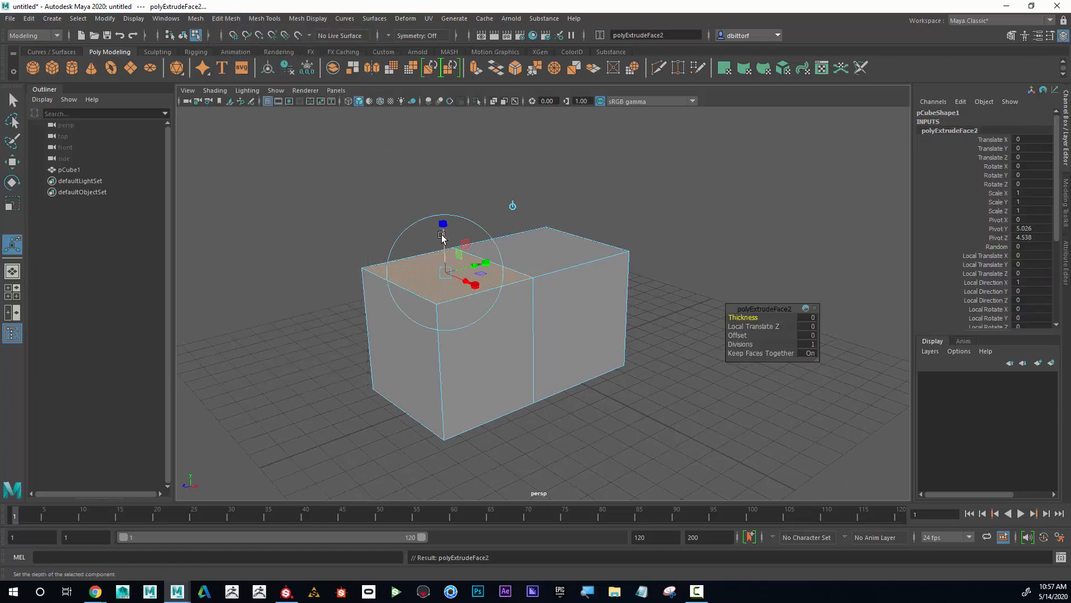
{"action": "left_click_drag", "start_coordinate": [443, 239], "coordinate": [440, 152]}
Scale down the raised top face to taper the block, offsetting it about 0.45 in local Y and 2.79 in local Z.
{"action": "middle_click_drag", "start_coordinate": [475, 196], "coordinate": [493, 229], "text": "alt"}
{"action": "left_click_drag", "start_coordinate": [494, 229], "coordinate": [459, 258], "text": "alt"}
{"action": "right_click_drag", "start_coordinate": [474, 257], "coordinate": [589, 247], "text": "alt"}
{"action": "left_click_drag", "start_coordinate": [519, 225], "coordinate": [572, 190], "text": "alt"}
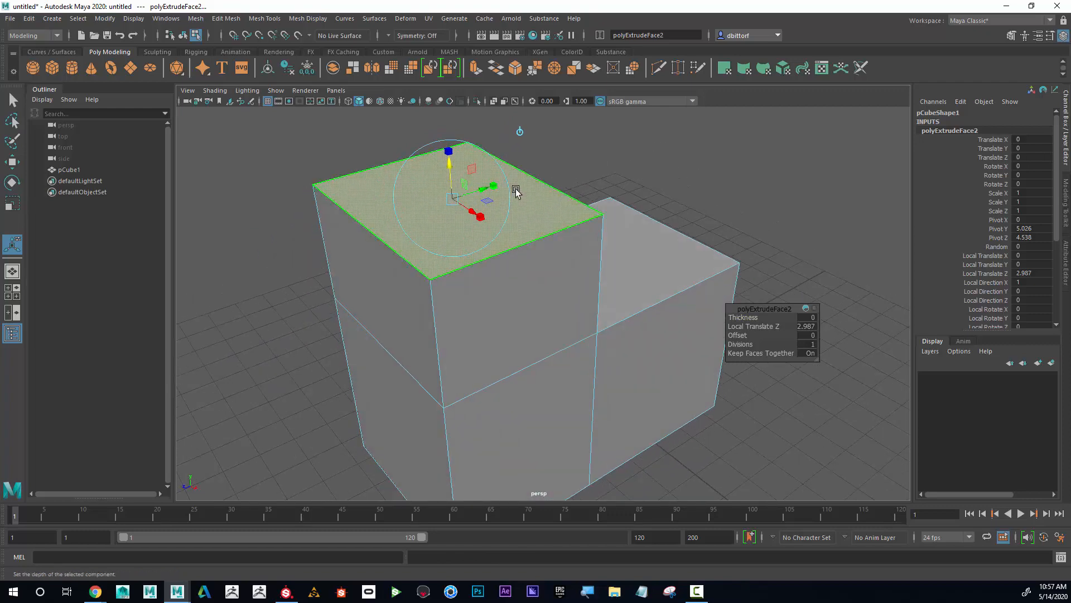
{"action": "mouse_move", "coordinate": [496, 188]}
{"action": "left_mouse_down"}
{"action": "mouse_move", "coordinate": [478, 192]}
{"action": "mouse_move", "coordinate": [473, 215]}
{"action": "mouse_move", "coordinate": [478, 191]}
{"action": "mouse_move", "coordinate": [493, 186]}
{"action": "left_mouse_up"}
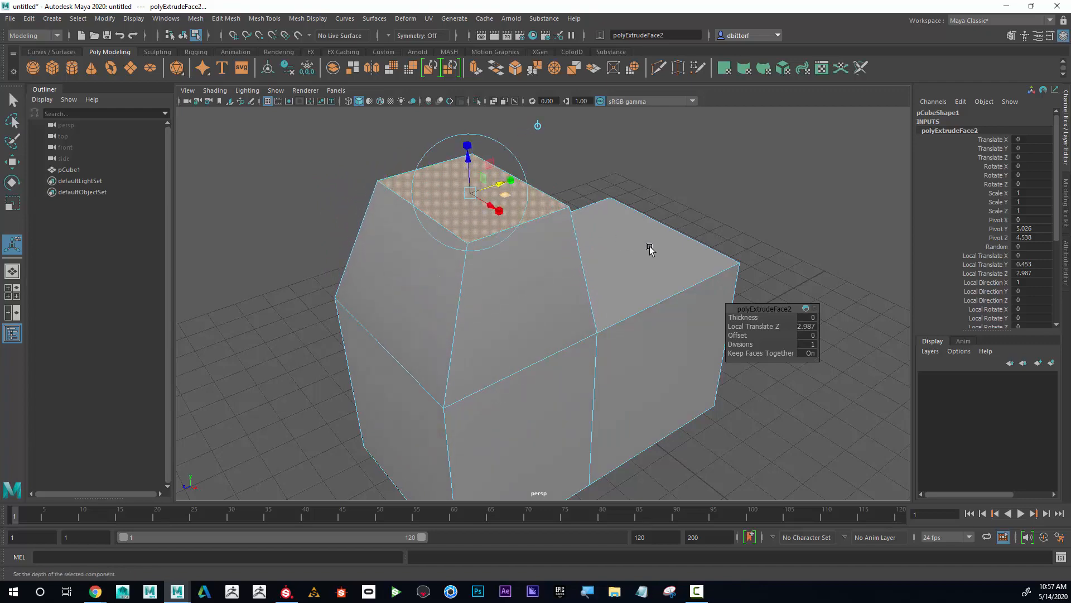
{"action": "left_click_drag", "start_coordinate": [650, 246], "coordinate": [480, 179], "text": "alt"}
{"action": "right_click_drag", "start_coordinate": [600, 270], "coordinate": [742, 305], "text": "alt"}
{"action": "left_click_drag", "start_coordinate": [527, 282], "coordinate": [583, 263], "text": "alt"}
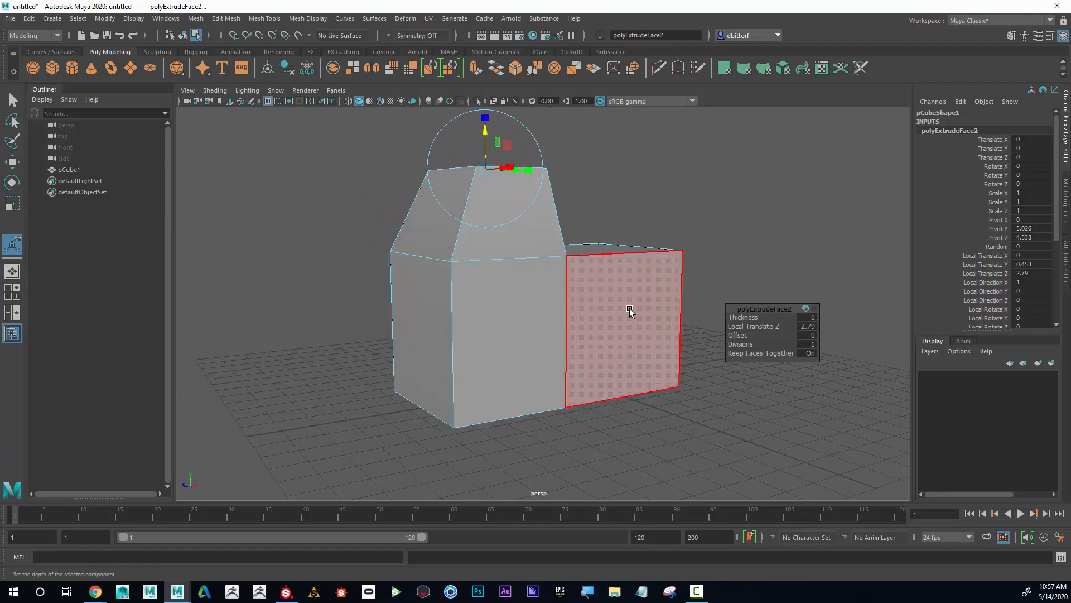
Extrude the narrowed top face straight upward into a smaller block above the taper.
{"action": "mouse_move", "coordinate": [629, 311]}
{"action": "left_mouse_down", "text": "alt"}
{"action": "mouse_move", "coordinate": [631, 323]}
{"action": "mouse_move", "coordinate": [617, 318]}
{"action": "left_mouse_up", "text": "alt"}
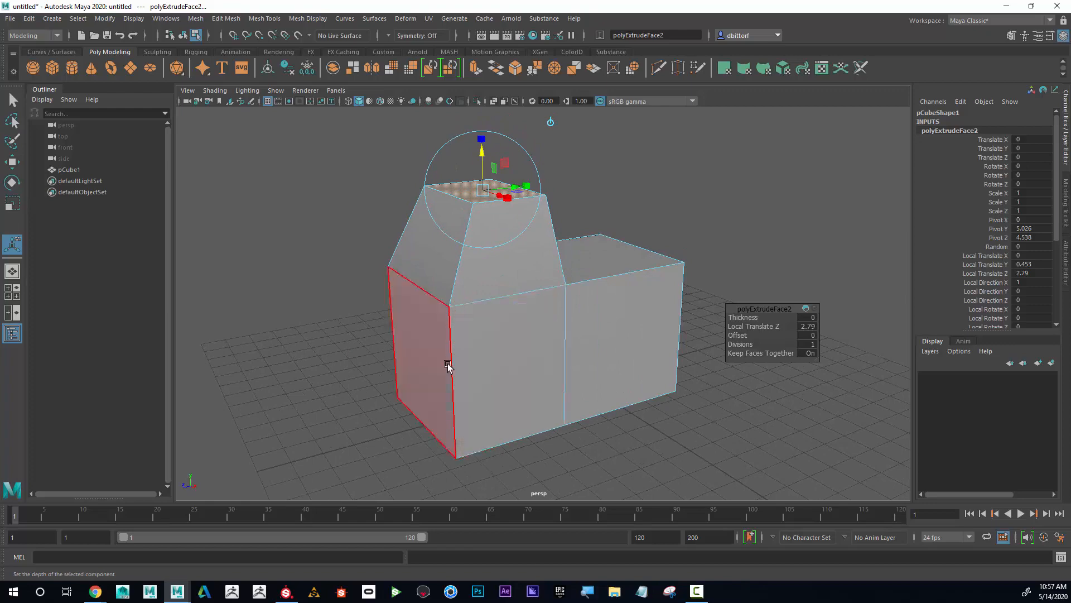
{"action": "mouse_move", "coordinate": [474, 234]}
{"action": "left_mouse_down", "text": "alt"}
{"action": "mouse_move", "coordinate": [502, 270]}
{"action": "mouse_move", "coordinate": [433, 256]}
{"action": "mouse_move", "coordinate": [474, 234]}
{"action": "left_mouse_up", "text": "alt"}
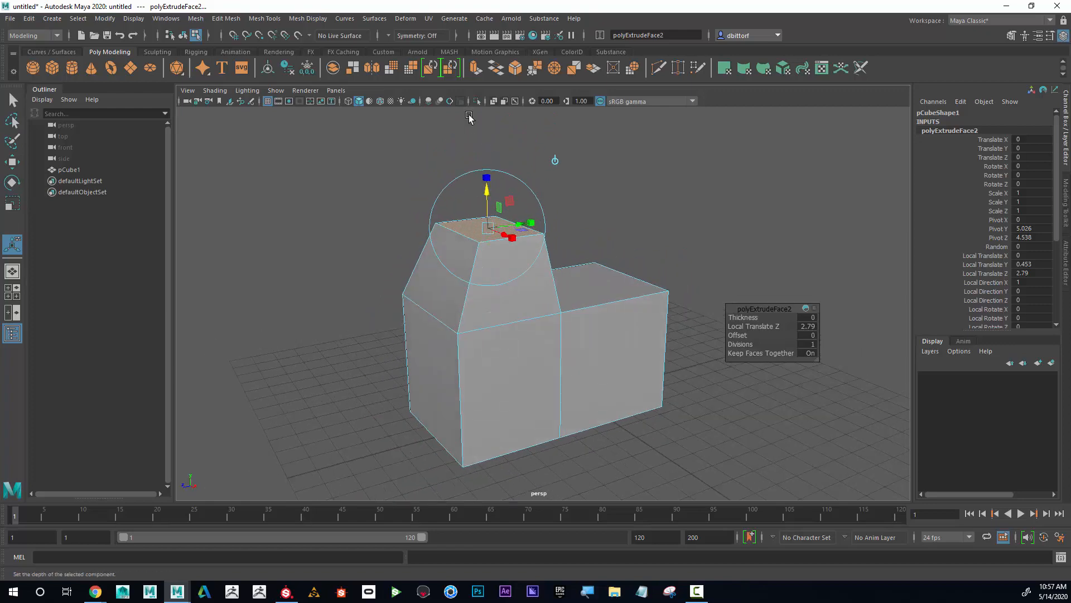
{"action": "left_click", "coordinate": [278, 21]}
{"action": "mouse_move", "coordinate": [226, 18]}
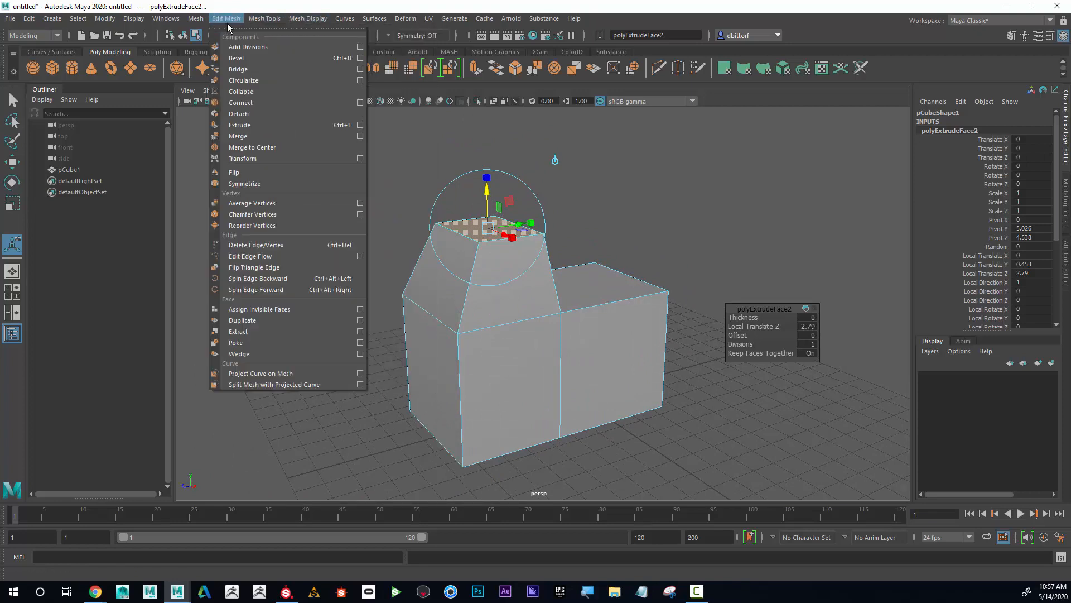
{"action": "left_click", "coordinate": [242, 126]}
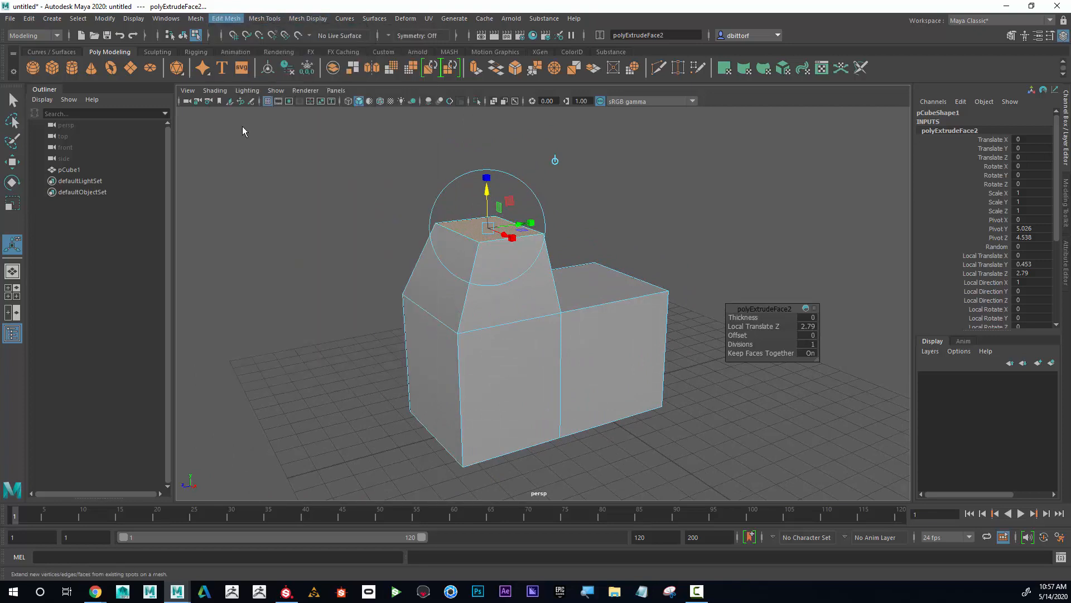
{"action": "left_click_drag", "start_coordinate": [483, 195], "coordinate": [487, 132]}
Extrude the front face of the head block outward by about 1.89 units.
{"action": "left_click_drag", "start_coordinate": [530, 244], "coordinate": [493, 239], "text": "alt"}
{"action": "left_click", "coordinate": [485, 199]}
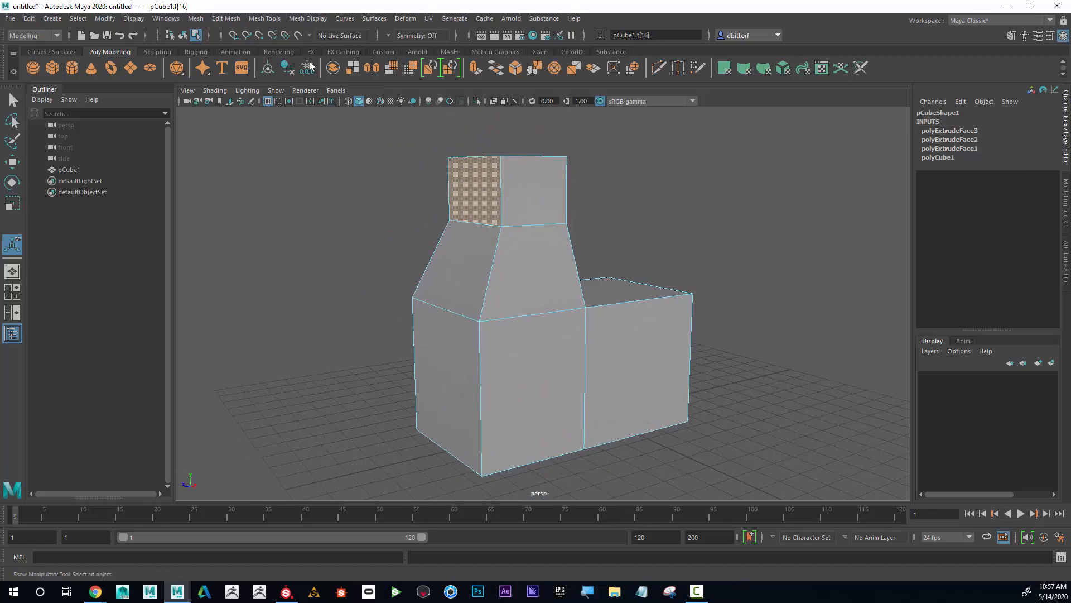
{"action": "left_click", "coordinate": [261, 19]}
{"action": "mouse_move", "coordinate": [226, 19]}
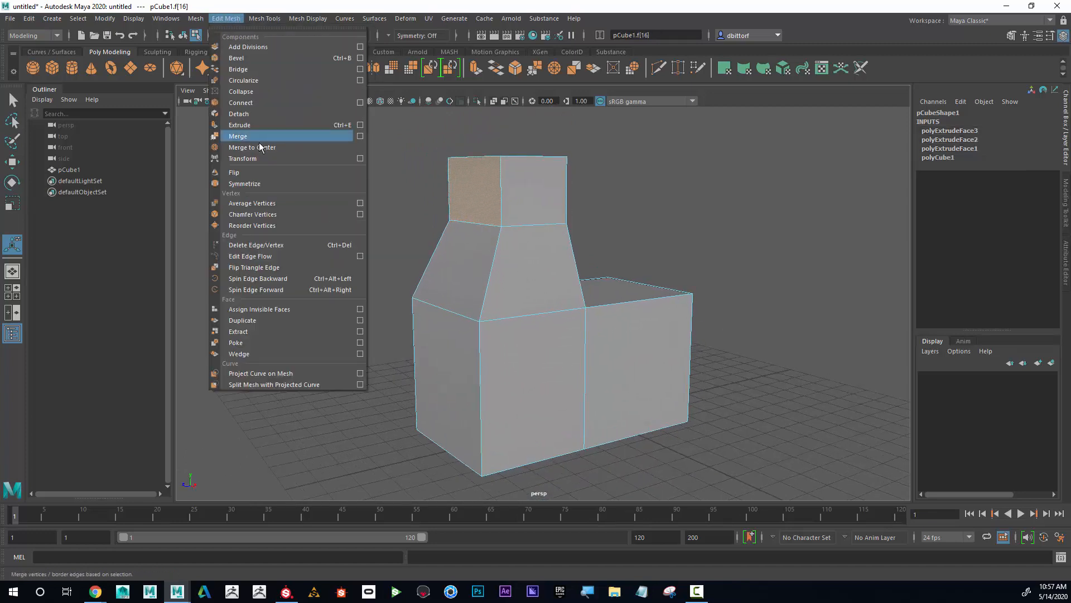
{"action": "left_click", "coordinate": [256, 30]}
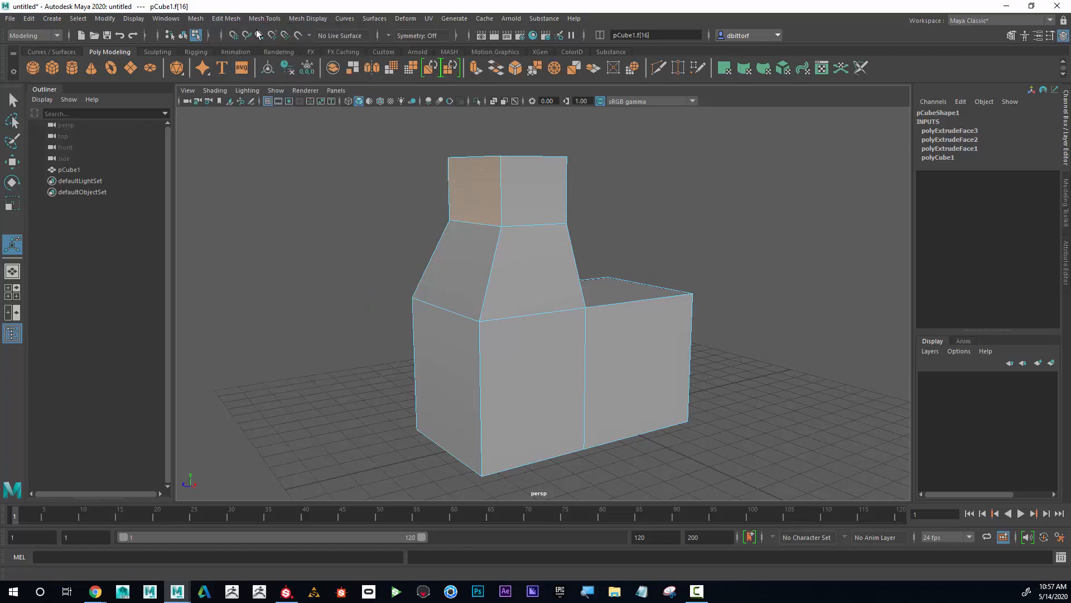
{"action": "mouse_move", "coordinate": [490, 201]}
{"action": "left_mouse_down", "text": "alt"}
{"action": "mouse_move", "coordinate": [492, 222]}
{"action": "mouse_move", "coordinate": [497, 211]}
{"action": "left_mouse_up", "text": "alt"}
{"action": "right_click_drag", "start_coordinate": [496, 211], "coordinate": [507, 220], "text": "alt"}
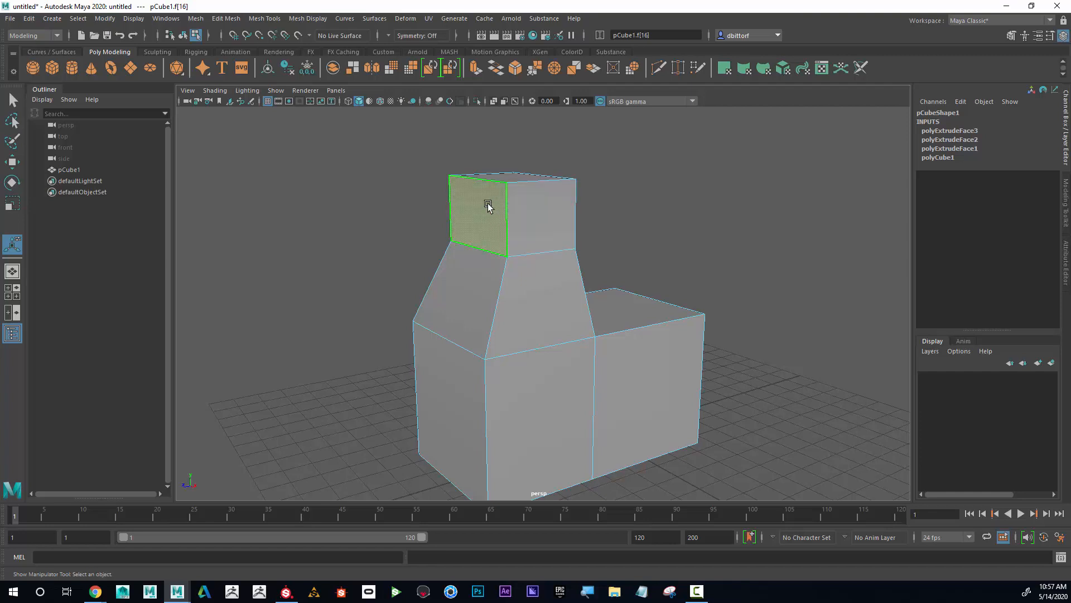
{"action": "key", "text": "ctrl+e"}
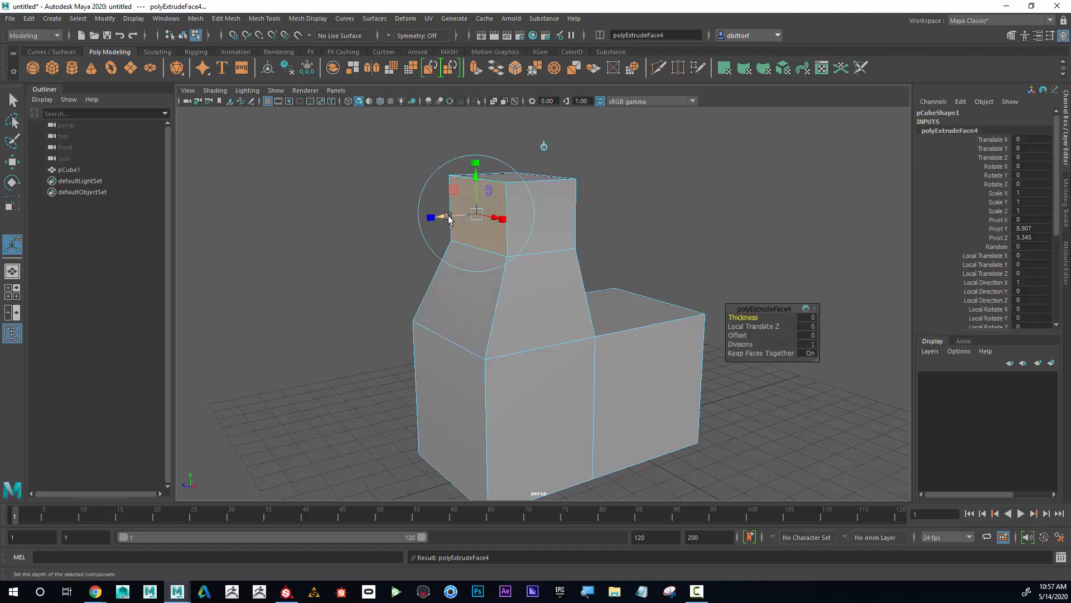
{"action": "left_click_drag", "start_coordinate": [444, 219], "coordinate": [387, 223]}
Scale the extruded head face down into a taper and lower it about 0.41 in local Y.
{"action": "left_click_drag", "start_coordinate": [417, 169], "coordinate": [423, 188]}
{"action": "left_click_drag", "start_coordinate": [444, 227], "coordinate": [435, 226]}
{"action": "left_click_drag", "start_coordinate": [421, 177], "coordinate": [424, 199]}
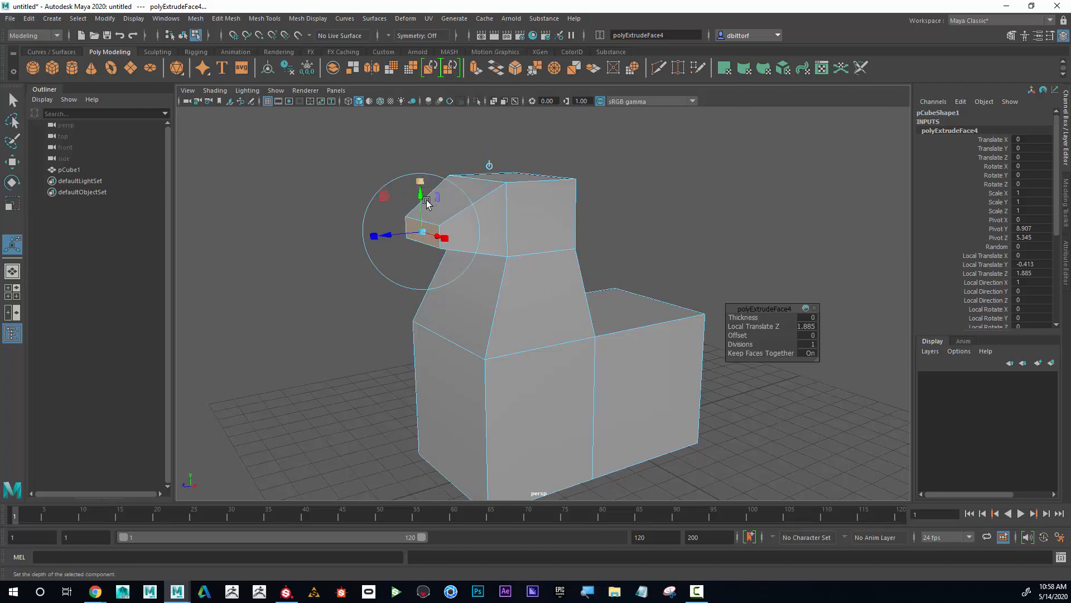
Extrude the small tapered face of the head straight forward to form a beak.
{"action": "mouse_move", "coordinate": [486, 246]}
{"action": "left_mouse_down", "text": "alt"}
{"action": "mouse_move", "coordinate": [426, 246]}
{"action": "mouse_move", "coordinate": [497, 251]}
{"action": "left_mouse_up", "text": "alt"}
{"action": "right_click_drag", "start_coordinate": [497, 252], "coordinate": [503, 254], "text": "alt"}
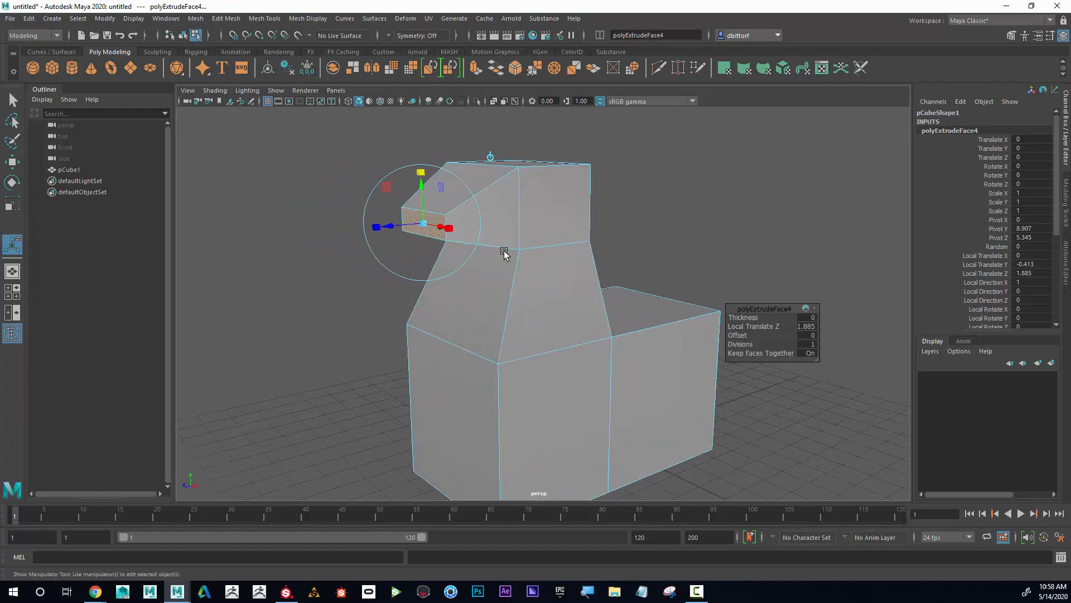
{"action": "key", "text": "ctrl+e"}
{"action": "left_click_drag", "start_coordinate": [394, 226], "coordinate": [320, 240]}
Extrude the rear end face of the body outward by about 3.2 units.
{"action": "right_click_drag", "start_coordinate": [526, 283], "coordinate": [494, 283], "text": "alt"}
{"action": "left_click_drag", "start_coordinate": [493, 283], "coordinate": [490, 313], "text": "alt"}
{"action": "left_click", "coordinate": [554, 342]}
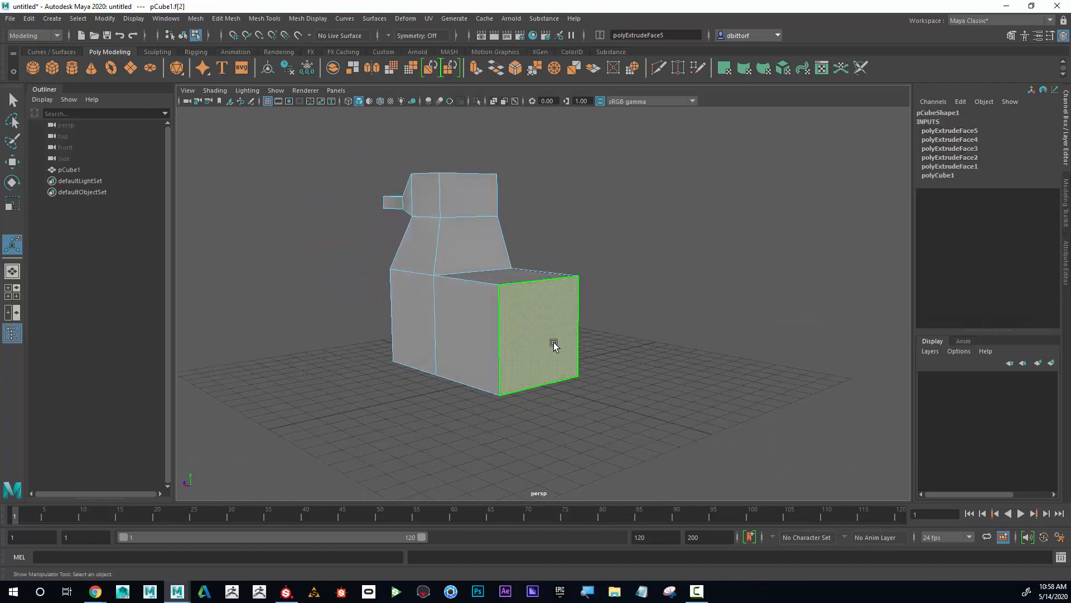
{"action": "left_click_drag", "start_coordinate": [555, 342], "coordinate": [546, 333], "text": "alt"}
{"action": "right_click_drag", "start_coordinate": [546, 333], "coordinate": [631, 330], "text": "alt"}
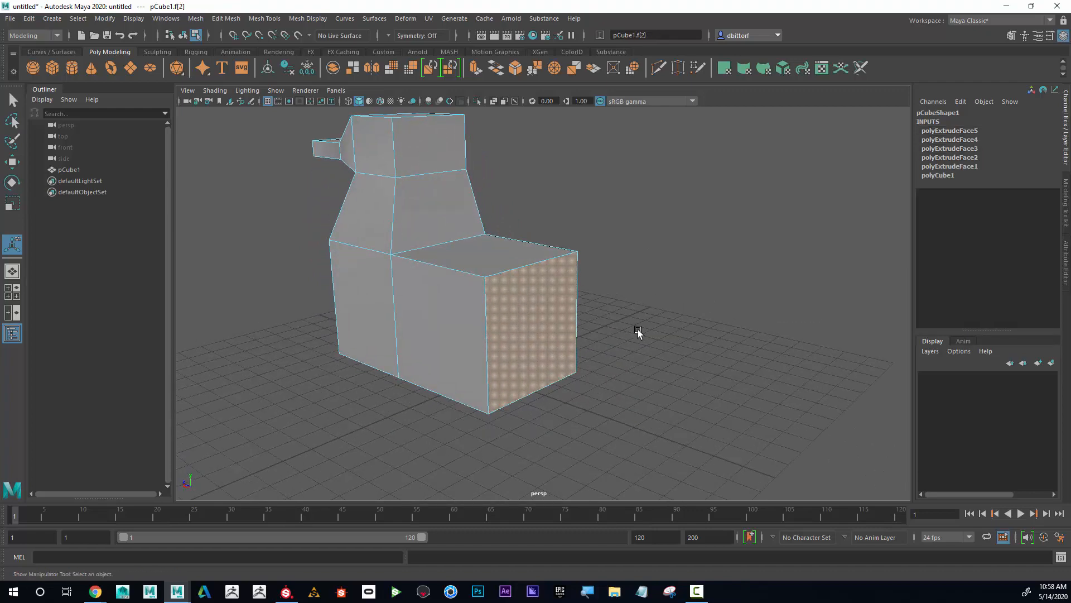
{"action": "key", "text": "ctrl+e"}
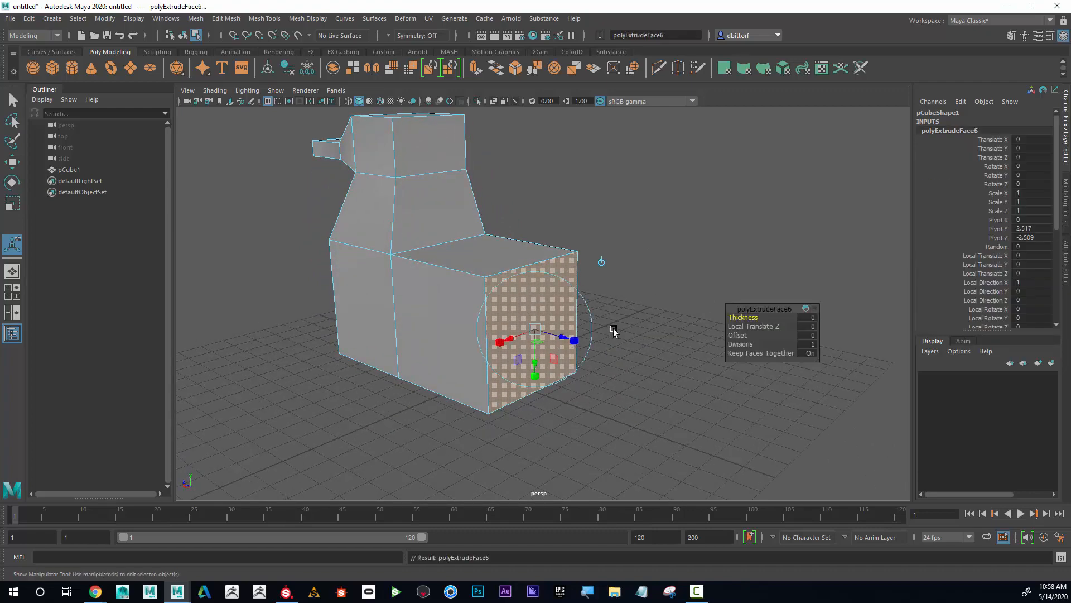
{"action": "left_click_drag", "start_coordinate": [564, 340], "coordinate": [635, 357]}
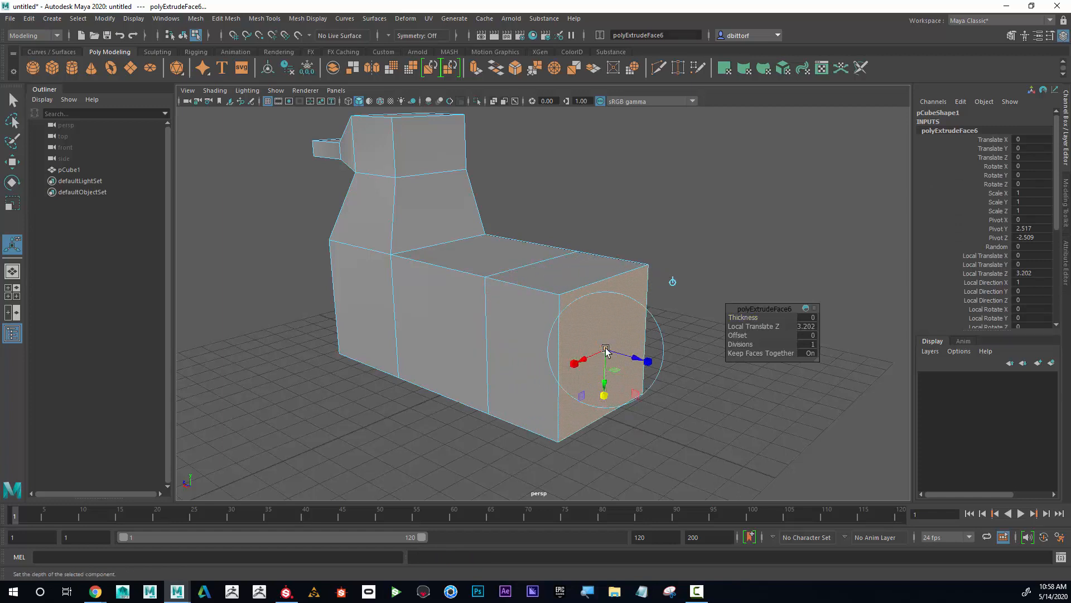
Shape the extruded rear face into a narrowed tail, raised about 0.59 in local Y and extended to about 4.36 in local Z.
{"action": "left_click_drag", "start_coordinate": [607, 390], "coordinate": [605, 368]}
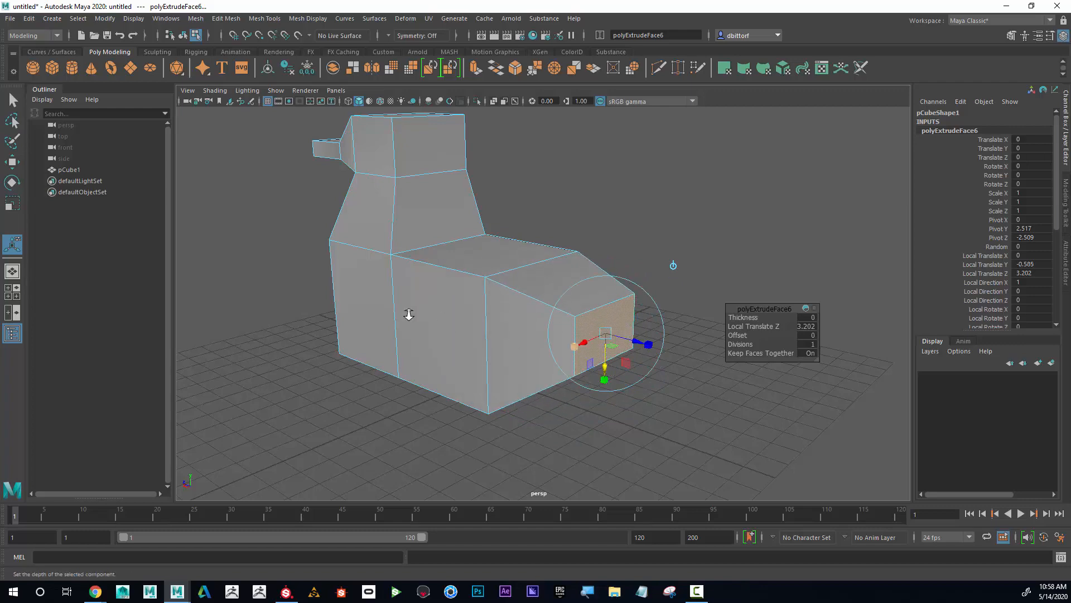
{"action": "left_click_drag", "start_coordinate": [407, 311], "coordinate": [640, 284], "text": "alt"}
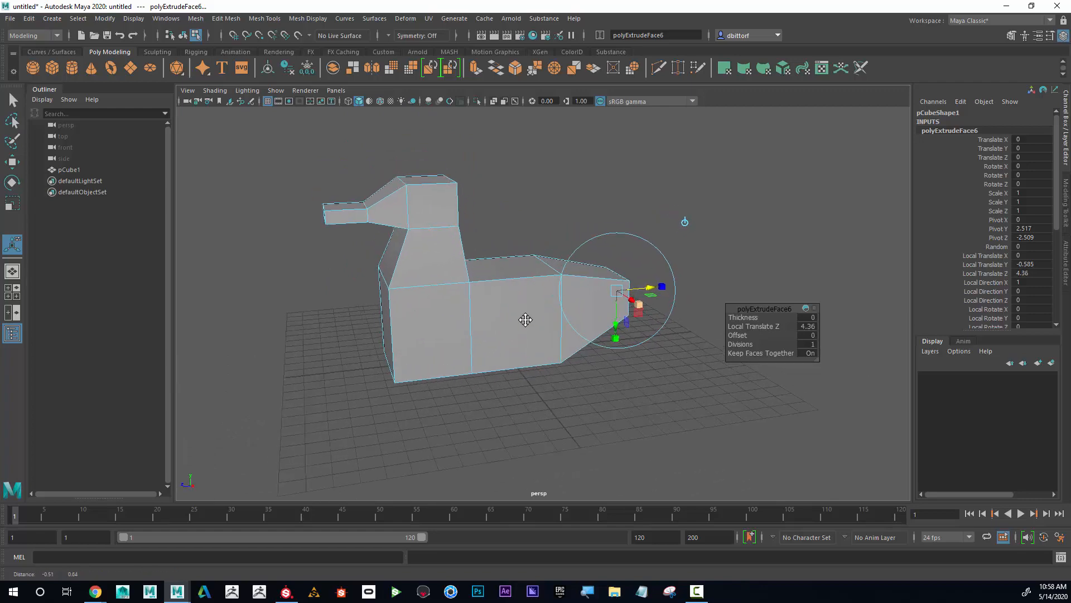
{"action": "left_click_drag", "start_coordinate": [587, 330], "coordinate": [512, 313], "text": "alt"}
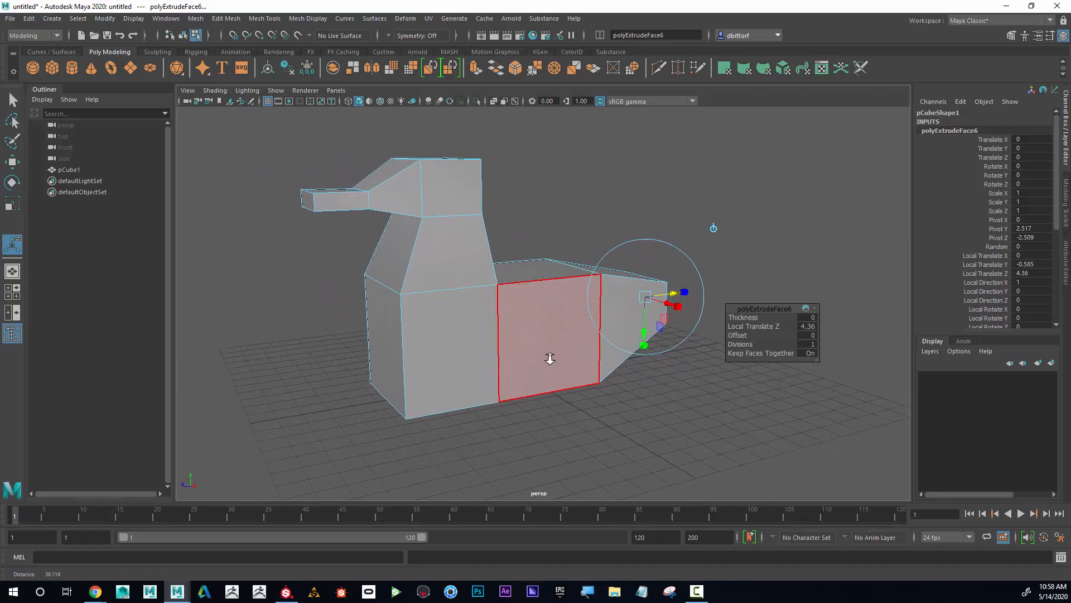
{"action": "mouse_move", "coordinate": [547, 359]}
{"action": "left_mouse_down", "text": "alt"}
{"action": "mouse_move", "coordinate": [583, 366]}
{"action": "mouse_move", "coordinate": [557, 361]}
{"action": "left_mouse_up", "text": "alt"}
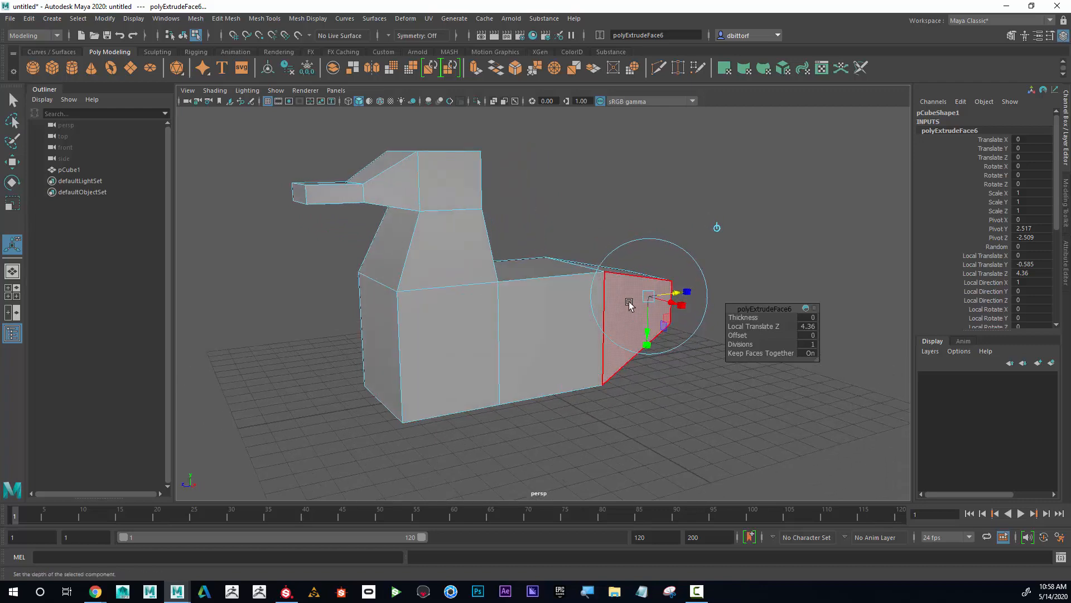
Return to object mode and insert a horizontal edge loop around the body at about mid-height.
{"action": "right_click_drag", "start_coordinate": [551, 307], "coordinate": [601, 271]}
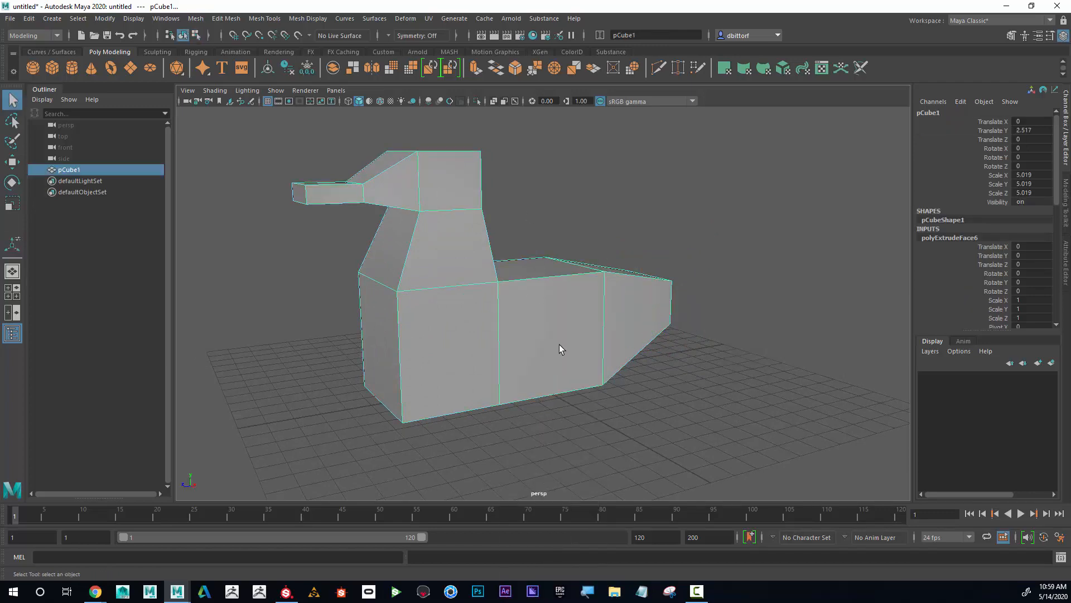
{"action": "left_click_drag", "start_coordinate": [560, 350], "coordinate": [593, 346], "text": "alt"}
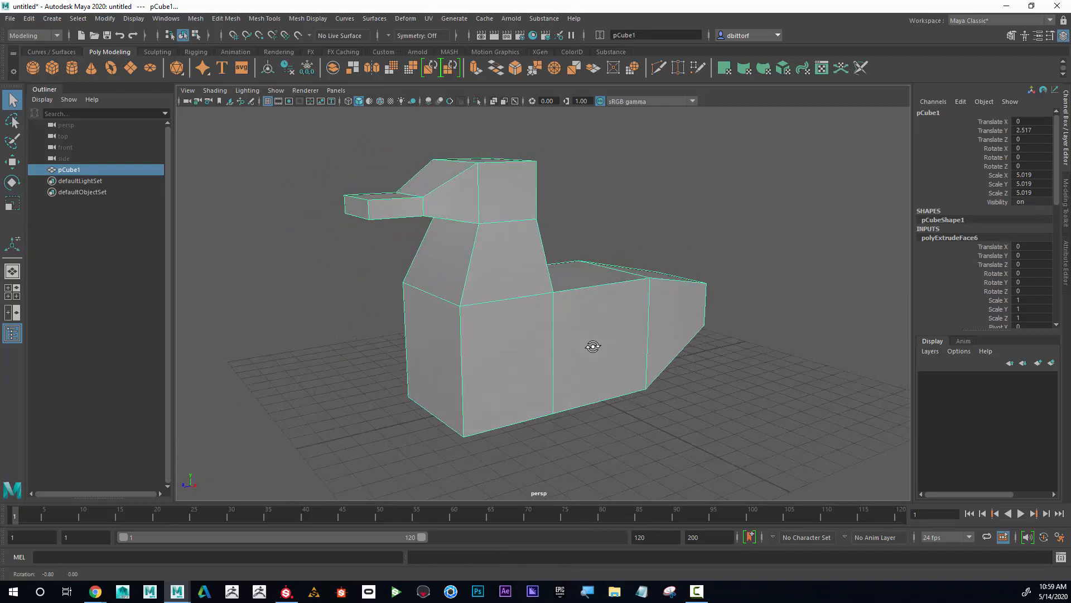
{"action": "right_click_drag", "start_coordinate": [593, 346], "coordinate": [551, 350], "text": "alt"}
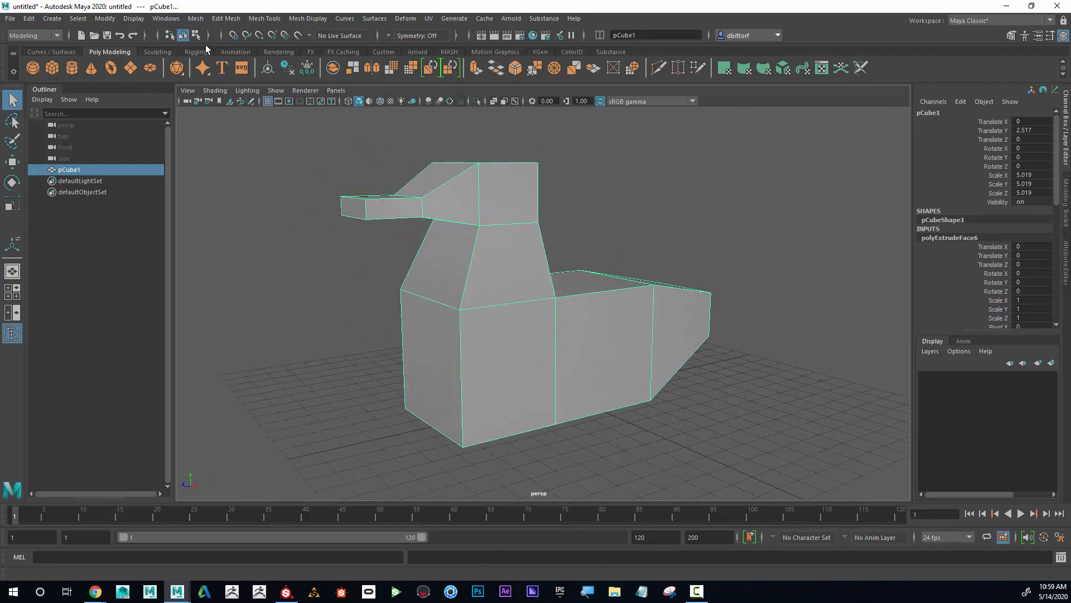
{"action": "left_click", "coordinate": [264, 20]}
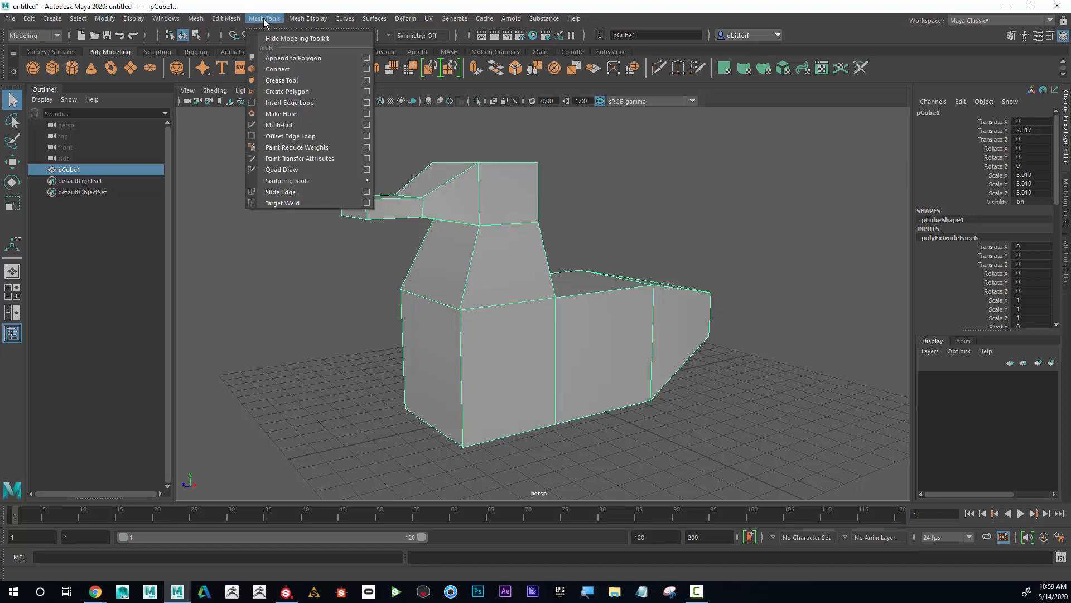
{"action": "left_click", "coordinate": [306, 104]}
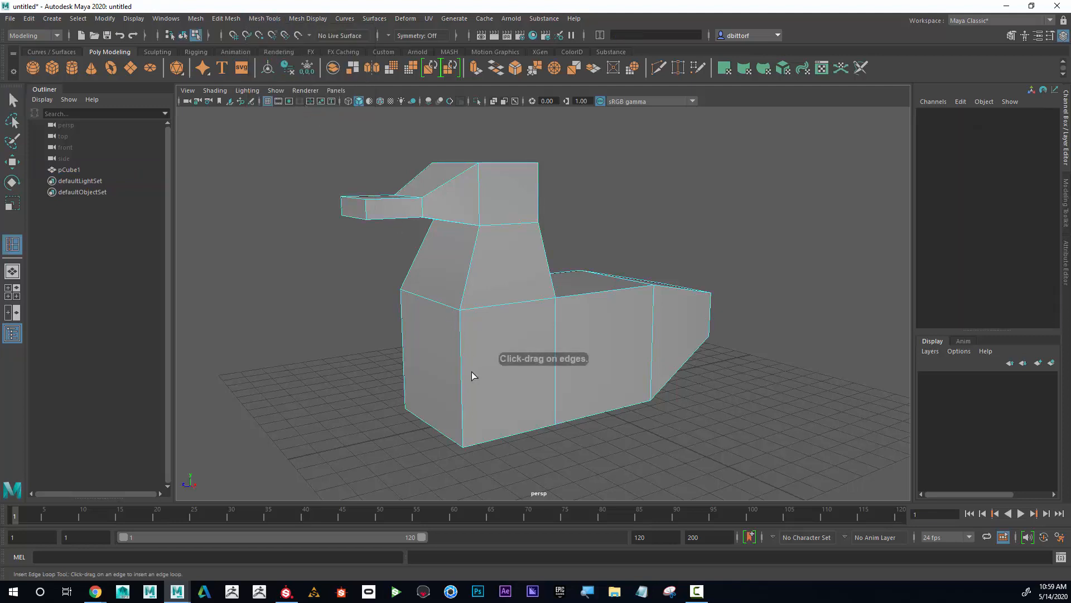
{"action": "left_click_drag", "start_coordinate": [461, 373], "coordinate": [462, 378]}
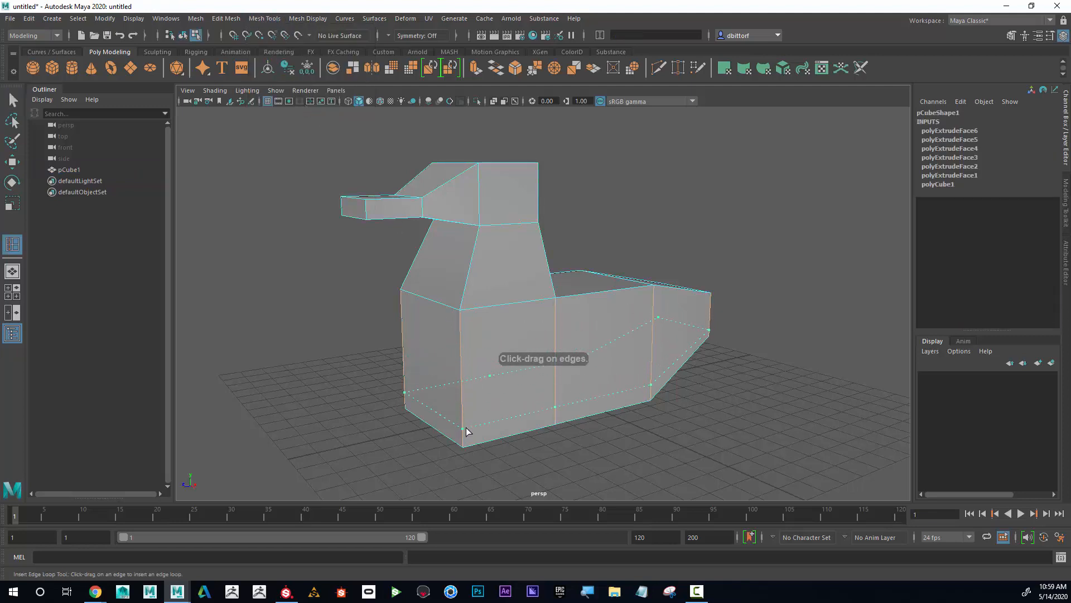
{"action": "left_click_drag", "start_coordinate": [467, 430], "coordinate": [468, 350]}
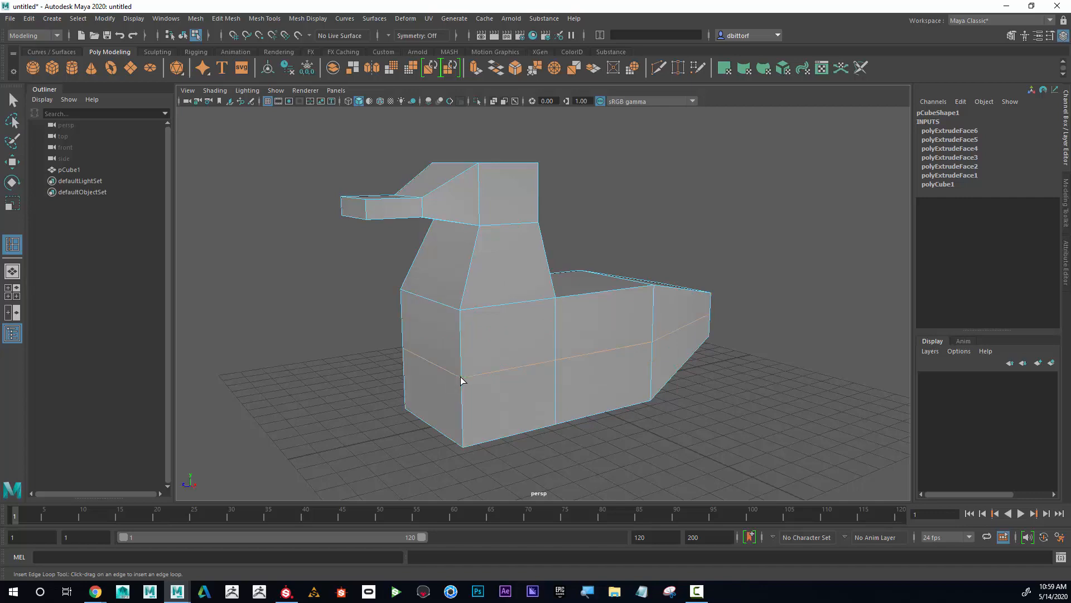
{"action": "left_click_drag", "start_coordinate": [461, 381], "coordinate": [462, 379]}
Scale the body's horizontal edge loop outward in width and length so the sides, chest and tail bulge.
{"action": "mouse_move", "coordinate": [633, 337]}
{"action": "left_mouse_down", "text": "alt"}
{"action": "mouse_move", "coordinate": [500, 331]}
{"action": "mouse_move", "coordinate": [636, 329]}
{"action": "left_mouse_up", "text": "alt"}
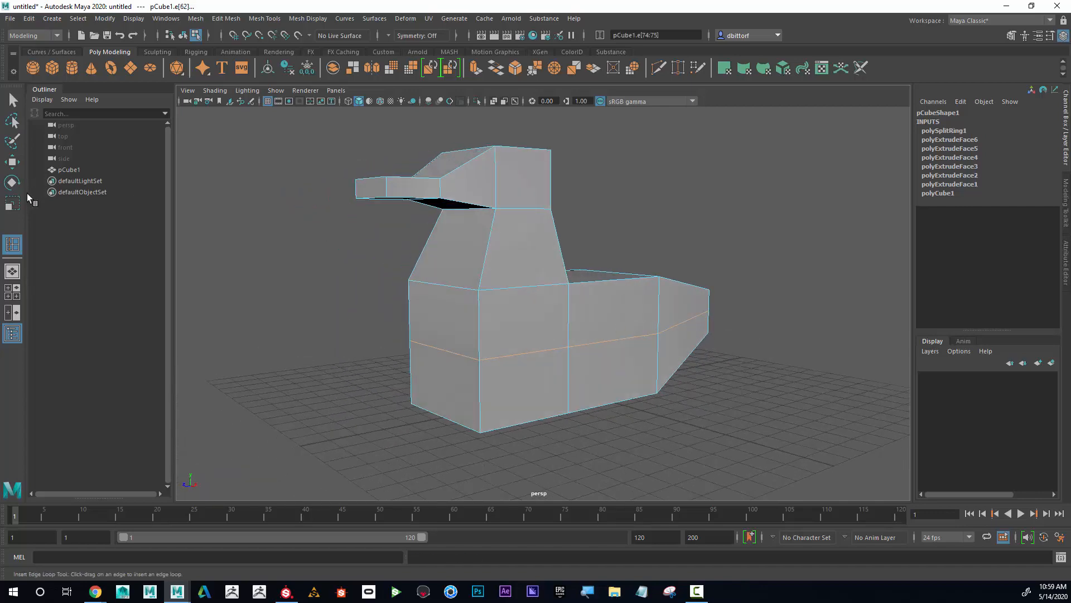
{"action": "left_click", "coordinate": [13, 203]}
{"action": "left_click_drag", "start_coordinate": [454, 254], "coordinate": [523, 263], "text": "alt"}
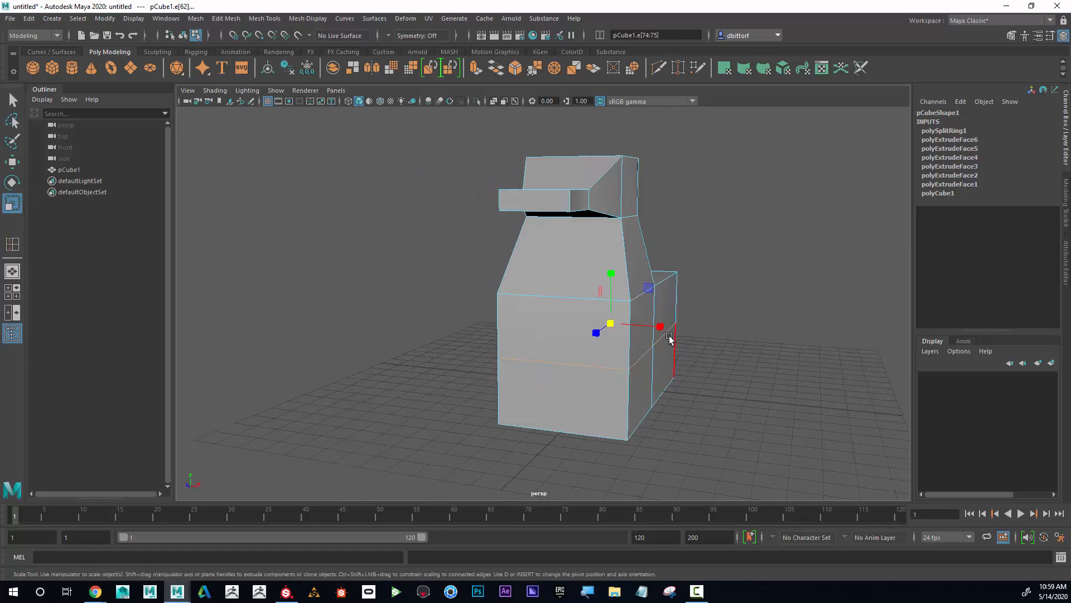
{"action": "left_click_drag", "start_coordinate": [661, 327], "coordinate": [617, 350]}
{"action": "left_click_drag", "start_coordinate": [474, 334], "coordinate": [469, 332]}
{"action": "left_click_drag", "start_coordinate": [418, 359], "coordinate": [550, 323], "text": "alt"}
{"action": "mouse_move", "coordinate": [480, 334]}
{"action": "left_mouse_down", "text": "alt"}
{"action": "mouse_move", "coordinate": [409, 332]}
{"action": "mouse_move", "coordinate": [452, 346]}
{"action": "mouse_move", "coordinate": [478, 339]}
{"action": "mouse_move", "coordinate": [423, 336]}
{"action": "mouse_move", "coordinate": [463, 344]}
{"action": "mouse_move", "coordinate": [469, 325]}
{"action": "mouse_move", "coordinate": [495, 330]}
{"action": "mouse_move", "coordinate": [474, 331]}
{"action": "left_mouse_up", "text": "alt"}
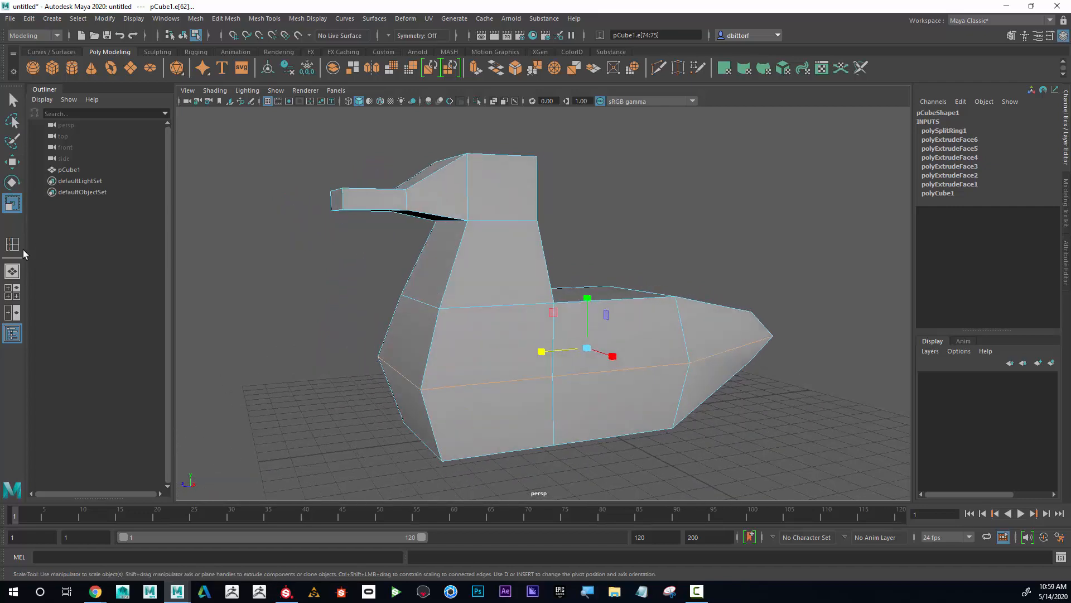
Insert a horizontal edge loop around the middle of the neck and scale it inward to slim the neck.
{"action": "left_click", "coordinate": [12, 244]}
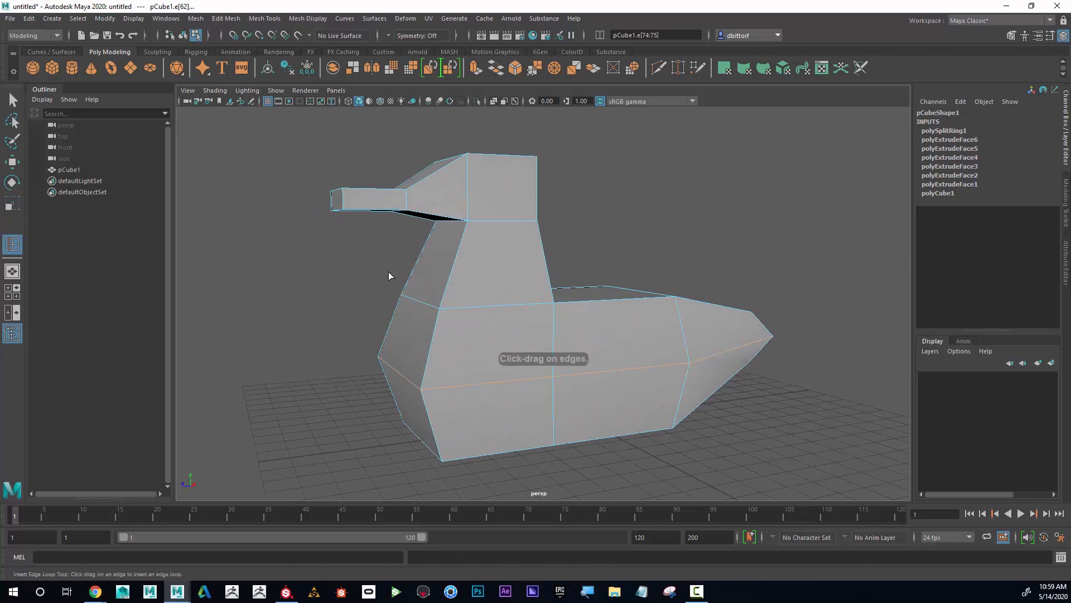
{"action": "left_click", "coordinate": [455, 262]}
{"action": "key", "text": "r"}
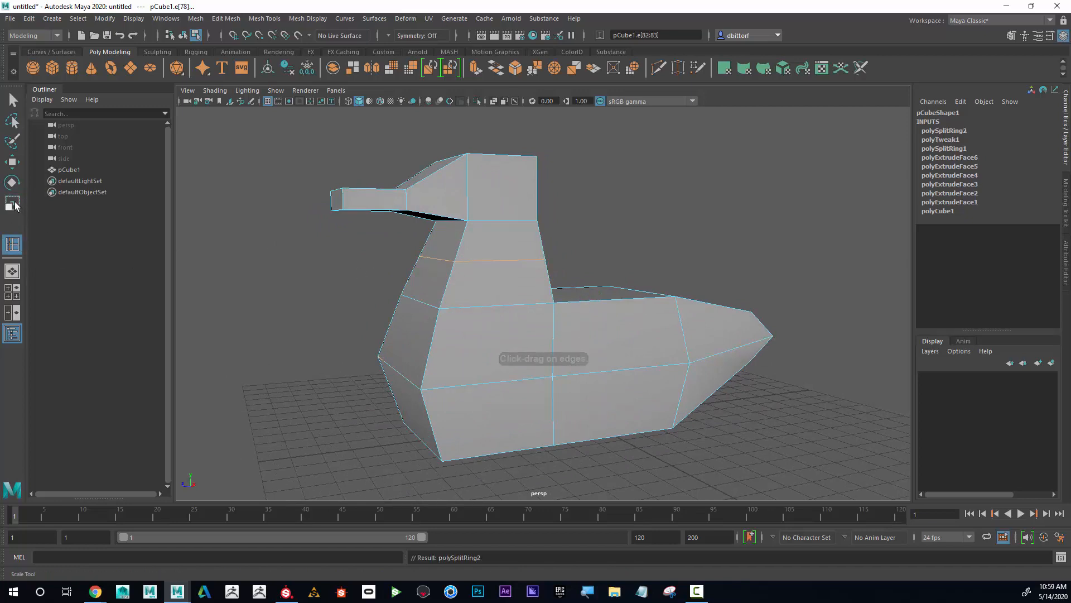
{"action": "left_click_drag", "start_coordinate": [413, 286], "coordinate": [494, 287], "text": "alt"}
{"action": "middle_click_drag", "start_coordinate": [552, 305], "coordinate": [501, 285], "text": "alt"}
{"action": "right_click_drag", "start_coordinate": [501, 284], "coordinate": [510, 289], "text": "alt"}
{"action": "middle_click_drag", "start_coordinate": [523, 292], "coordinate": [501, 289], "text": "alt"}
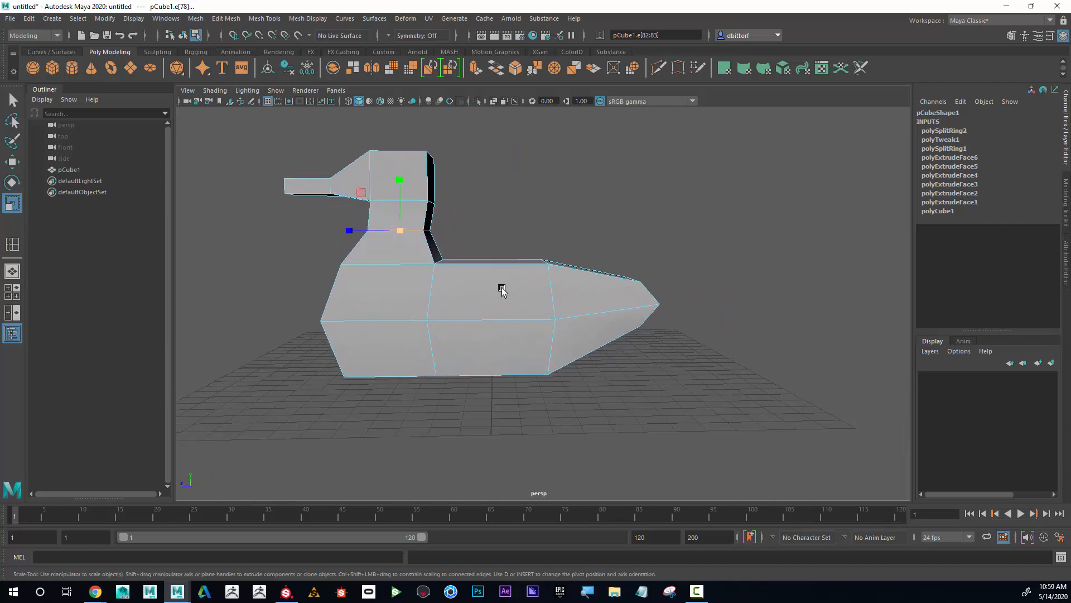
{"action": "right_click_drag", "start_coordinate": [501, 288], "coordinate": [518, 297], "text": "alt"}
{"action": "mouse_move", "coordinate": [517, 300]}
{"action": "left_mouse_down", "text": "alt"}
{"action": "mouse_move", "coordinate": [507, 294]}
{"action": "mouse_move", "coordinate": [519, 282]}
{"action": "left_mouse_up", "text": "alt"}
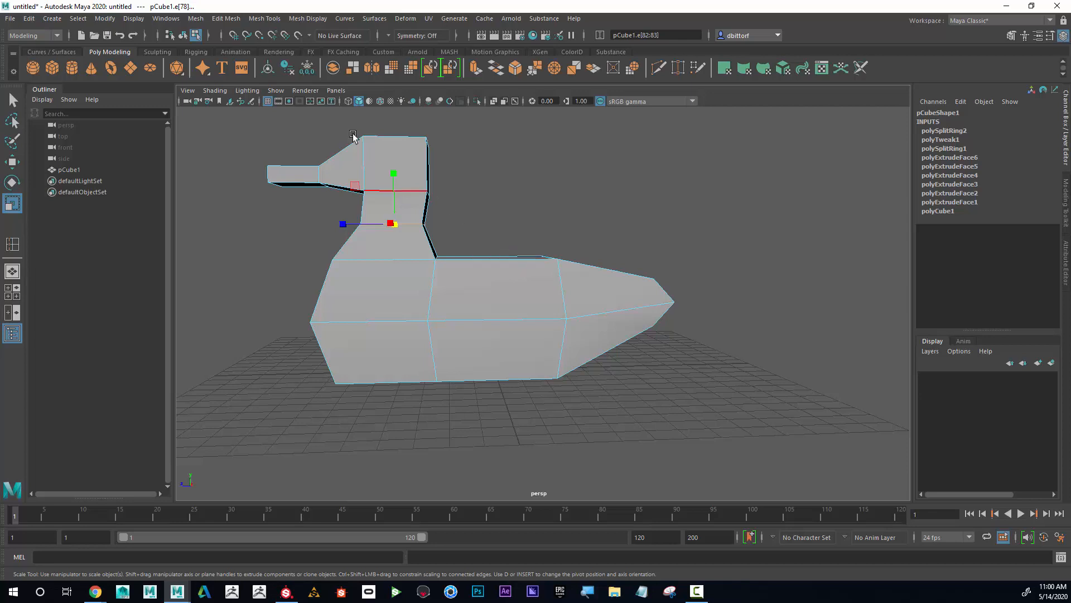
Insert a vertical edge loop around the middle of the body section between the neck and the tail.
{"action": "left_click", "coordinate": [265, 18]}
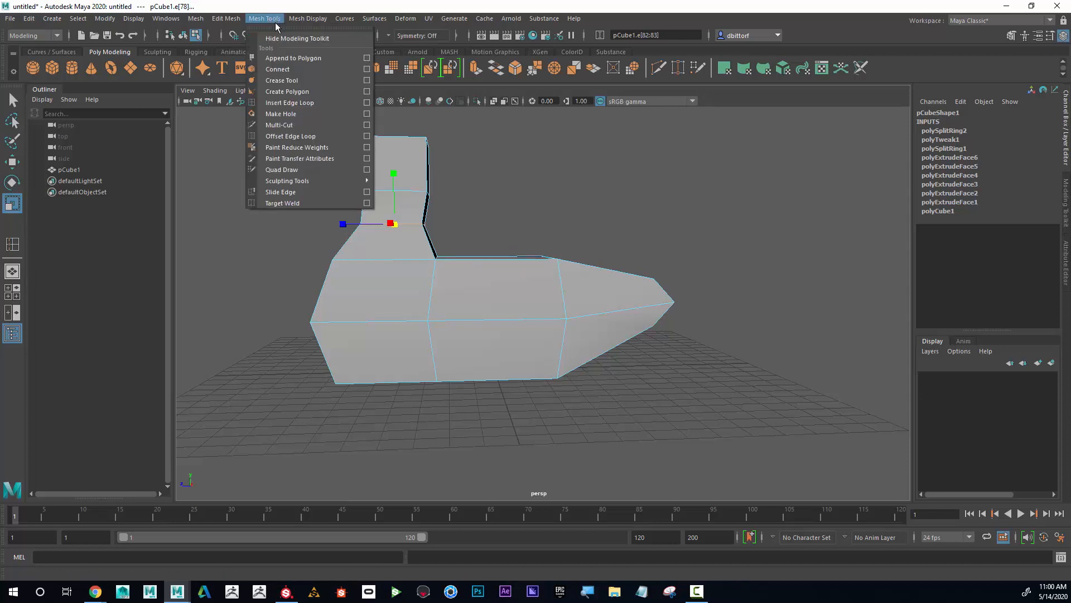
{"action": "left_click", "coordinate": [303, 103]}
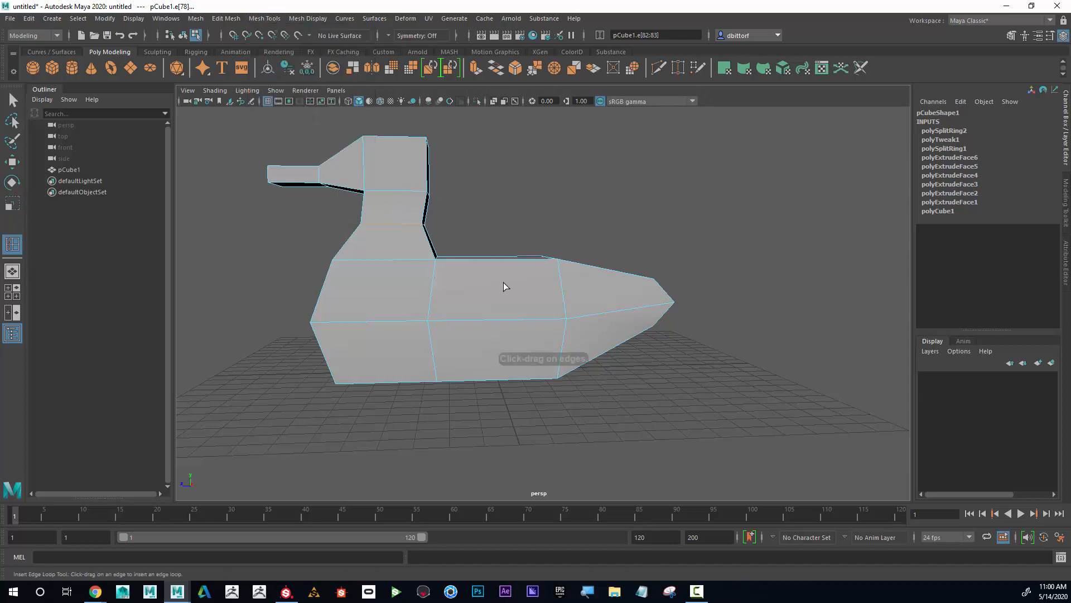
{"action": "left_click", "coordinate": [497, 319]}
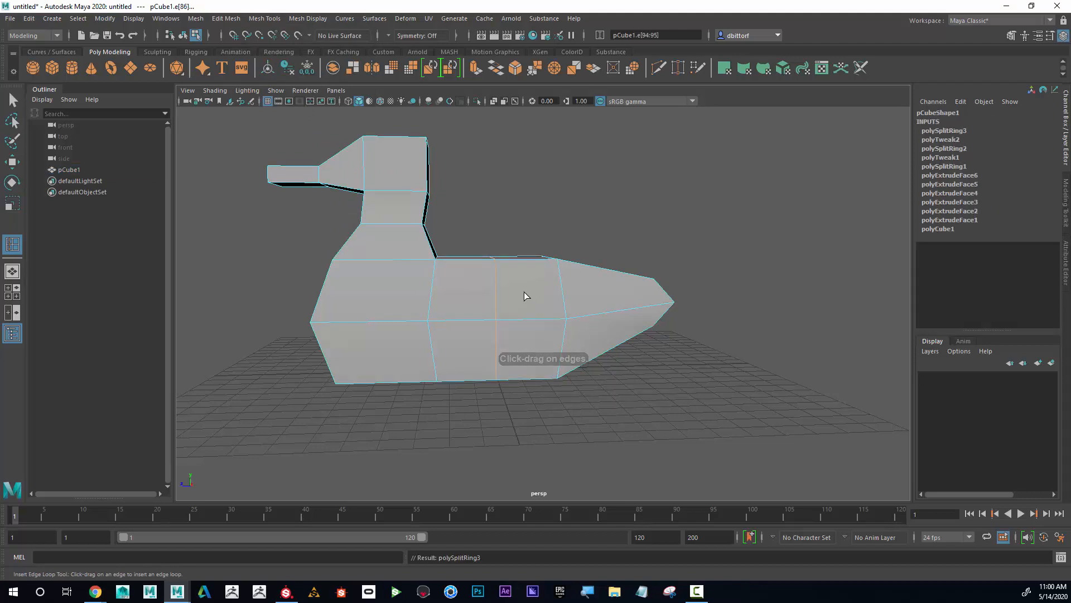
Move the top edge of the new body loop upward to give the back a raised hump.
{"action": "left_click_drag", "start_coordinate": [524, 294], "coordinate": [500, 380], "text": "alt"}
{"action": "scroll", "coordinate": [500, 380], "scroll_direction": "up", "scroll_amount": 2}
{"action": "left_click", "coordinate": [13, 163]}
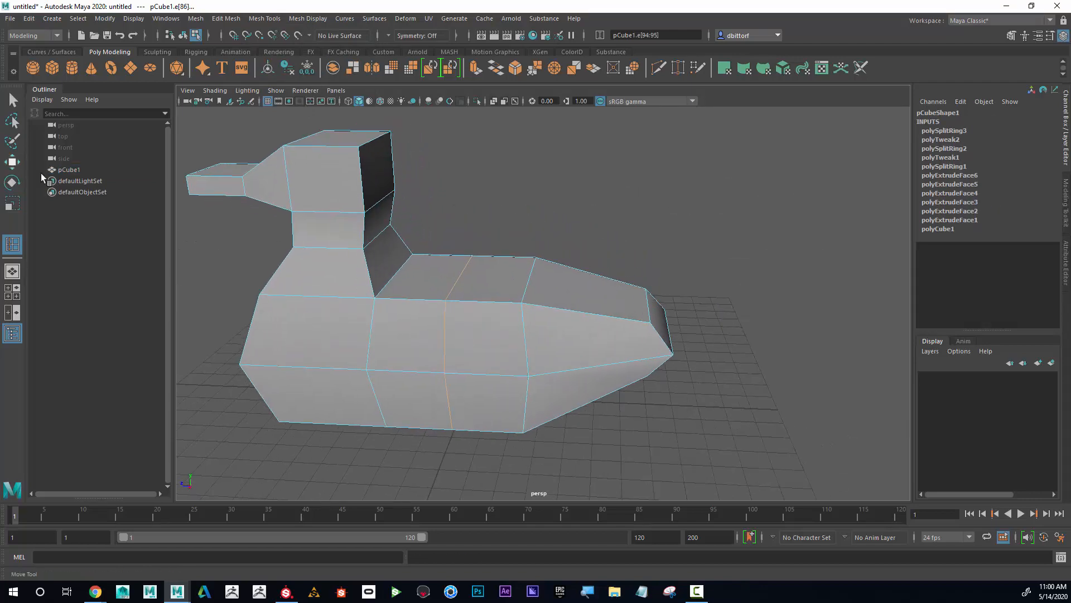
{"action": "right_click_drag", "start_coordinate": [460, 269], "coordinate": [454, 257]}
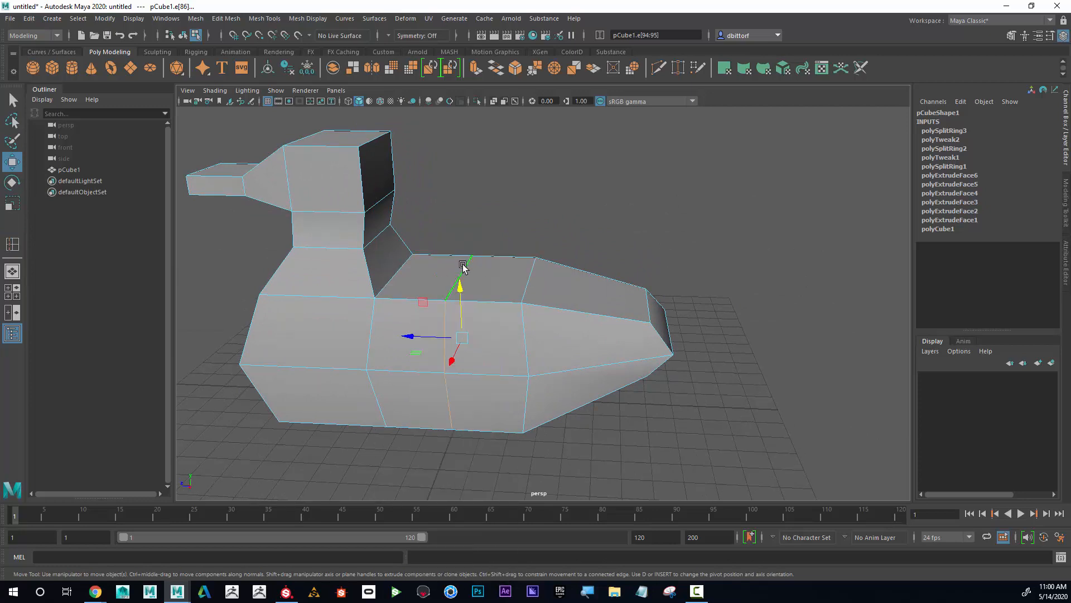
{"action": "left_click", "coordinate": [463, 265]}
{"action": "left_click_drag", "start_coordinate": [486, 267], "coordinate": [460, 184], "text": "alt"}
{"action": "right_click_drag", "start_coordinate": [629, 252], "coordinate": [431, 235], "text": "alt"}
{"action": "left_click_drag", "start_coordinate": [430, 235], "coordinate": [467, 245], "text": "alt"}
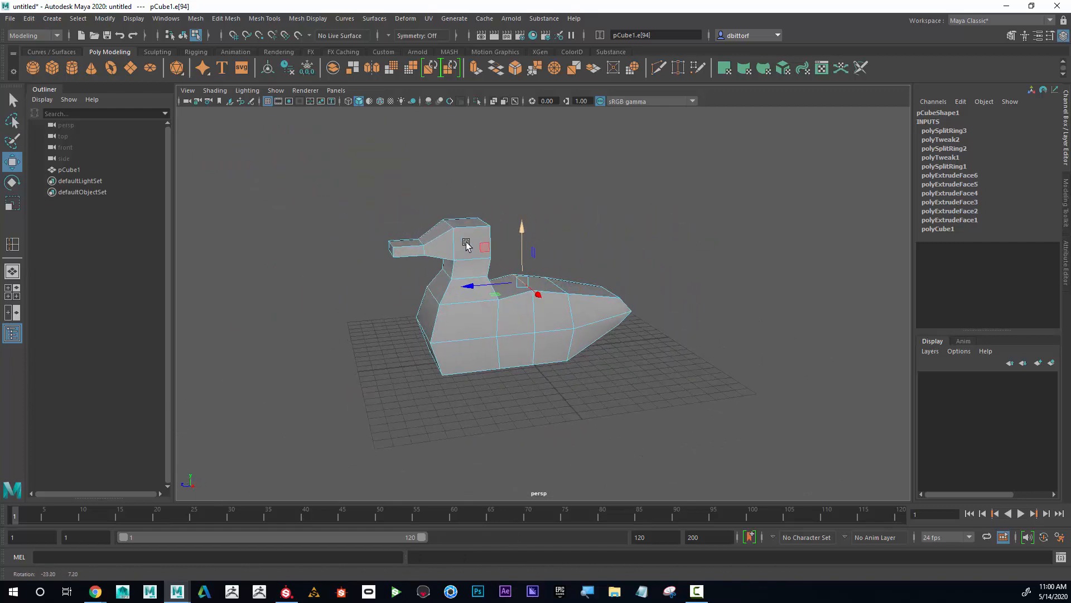
Insert a single edge loop lengthwise down the middle of the duck with Insert Edge Loop set to Multiple edge loops and 1 loop.
{"action": "right_click_drag", "start_coordinate": [467, 243], "coordinate": [532, 246], "text": "alt"}
{"action": "left_click_drag", "start_coordinate": [531, 247], "coordinate": [591, 248], "text": "alt"}
{"action": "middle_click_drag", "start_coordinate": [590, 248], "coordinate": [565, 235], "text": "alt"}
{"action": "left_click_drag", "start_coordinate": [565, 234], "coordinate": [563, 254], "text": "alt"}
{"action": "right_click_drag", "start_coordinate": [562, 255], "coordinate": [603, 254], "text": "alt"}
{"action": "left_click_drag", "start_coordinate": [603, 254], "coordinate": [584, 244], "text": "alt"}
{"action": "right_click_drag", "start_coordinate": [584, 244], "coordinate": [593, 245], "text": "alt"}
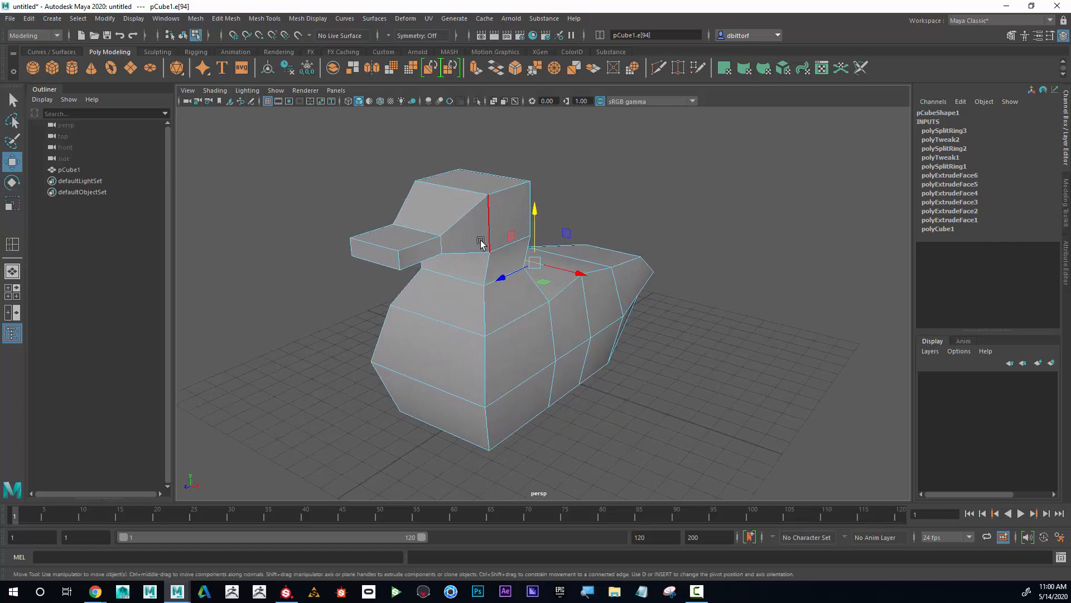
{"action": "middle_click_drag", "start_coordinate": [481, 244], "coordinate": [495, 237], "text": "alt"}
{"action": "left_click_drag", "start_coordinate": [495, 237], "coordinate": [484, 235], "text": "alt"}
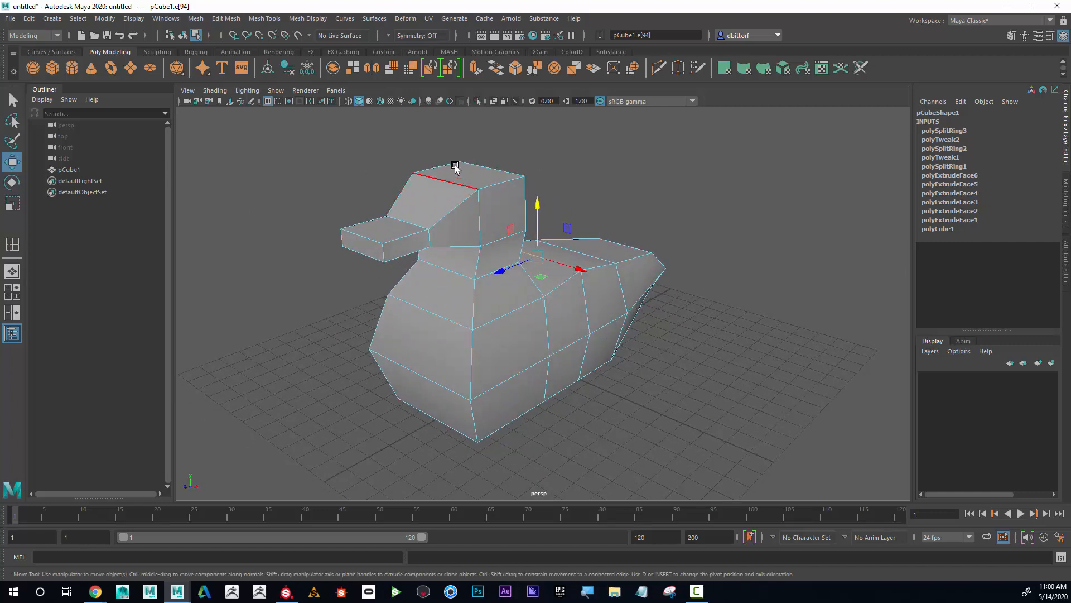
{"action": "left_click", "coordinate": [265, 19]}
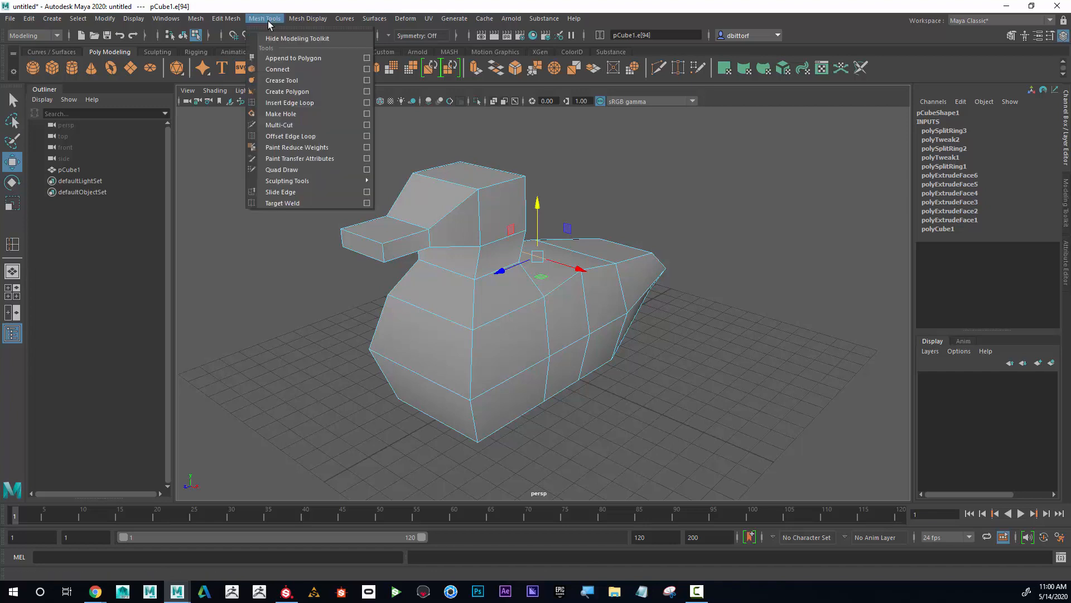
{"action": "left_click", "coordinate": [363, 103]}
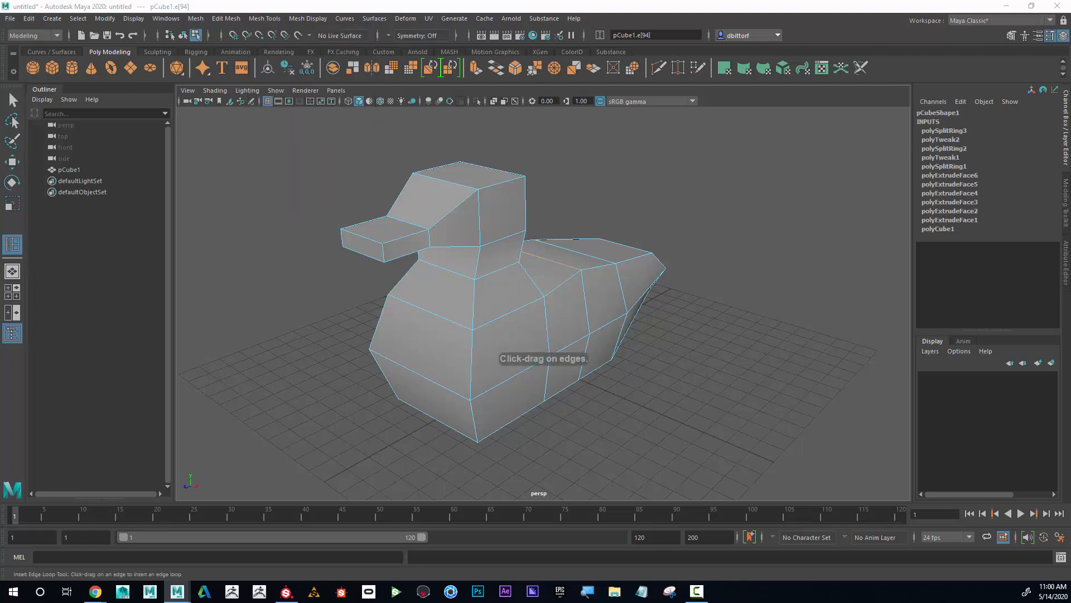
{"action": "left_click_drag", "start_coordinate": [229, 64], "coordinate": [183, 72]}
{"action": "left_click", "coordinate": [139, 160]}
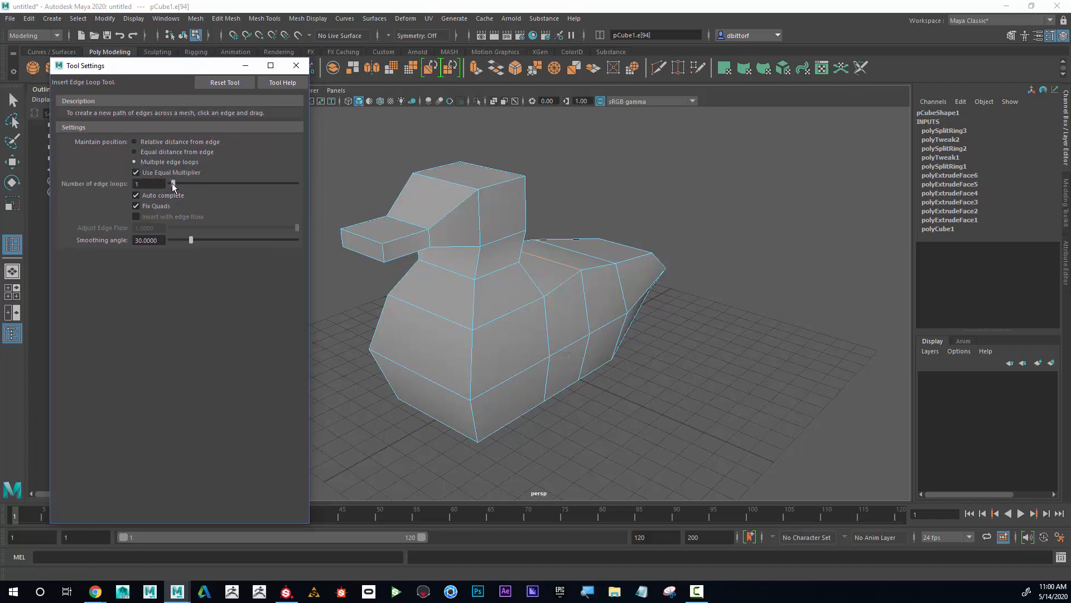
{"action": "left_click_drag", "start_coordinate": [346, 187], "coordinate": [518, 199], "text": "alt"}
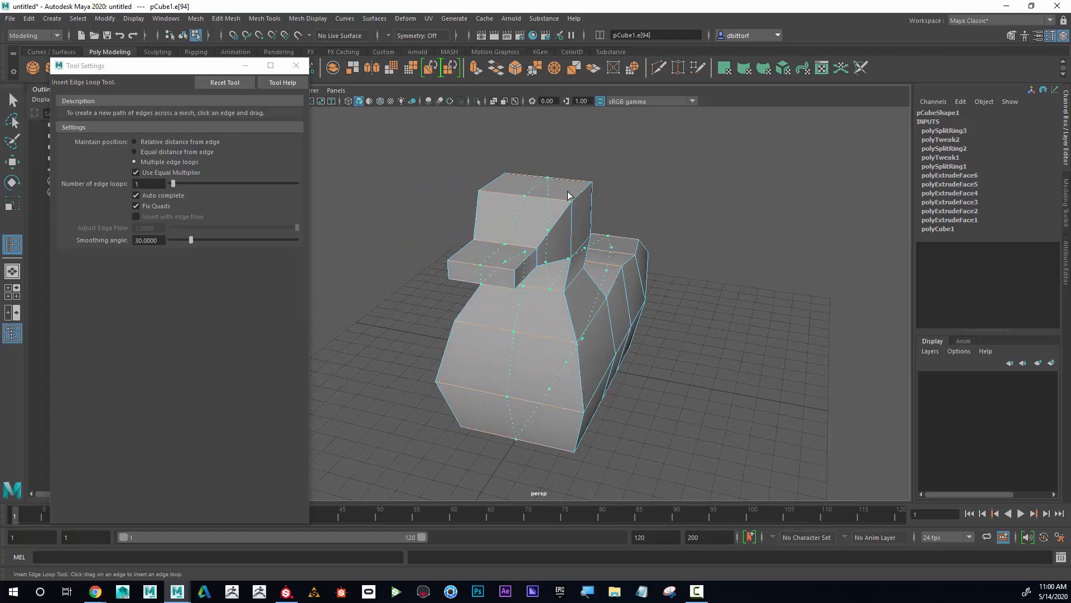
{"action": "left_click_drag", "start_coordinate": [545, 194], "coordinate": [585, 195]}
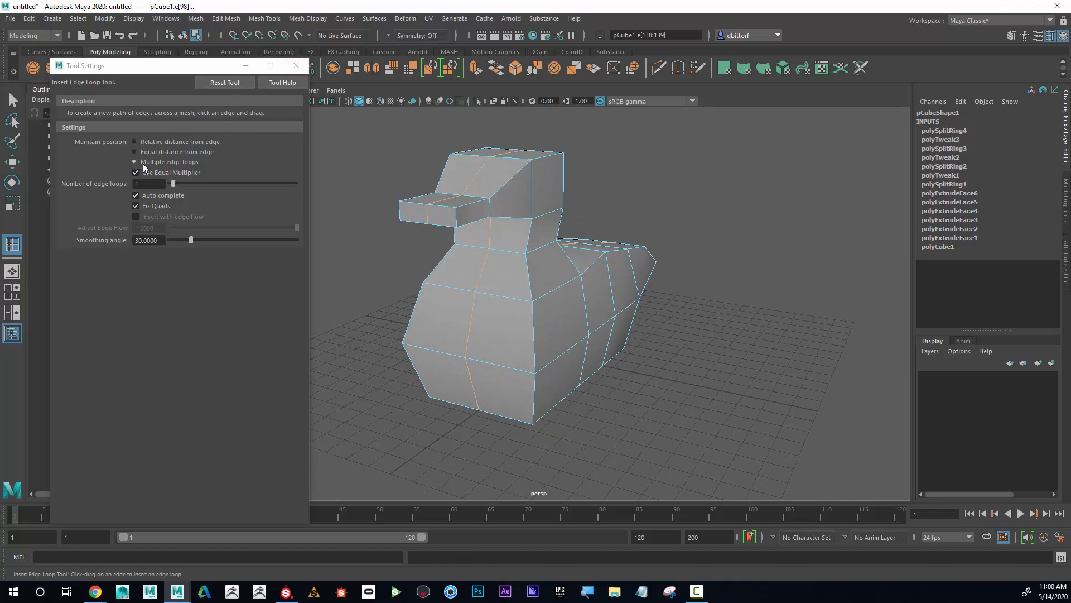
Try inserting 8 lengthwise edge loops at once across one half of the duck and undo them.
{"action": "left_click_drag", "start_coordinate": [177, 185], "coordinate": [186, 185]}
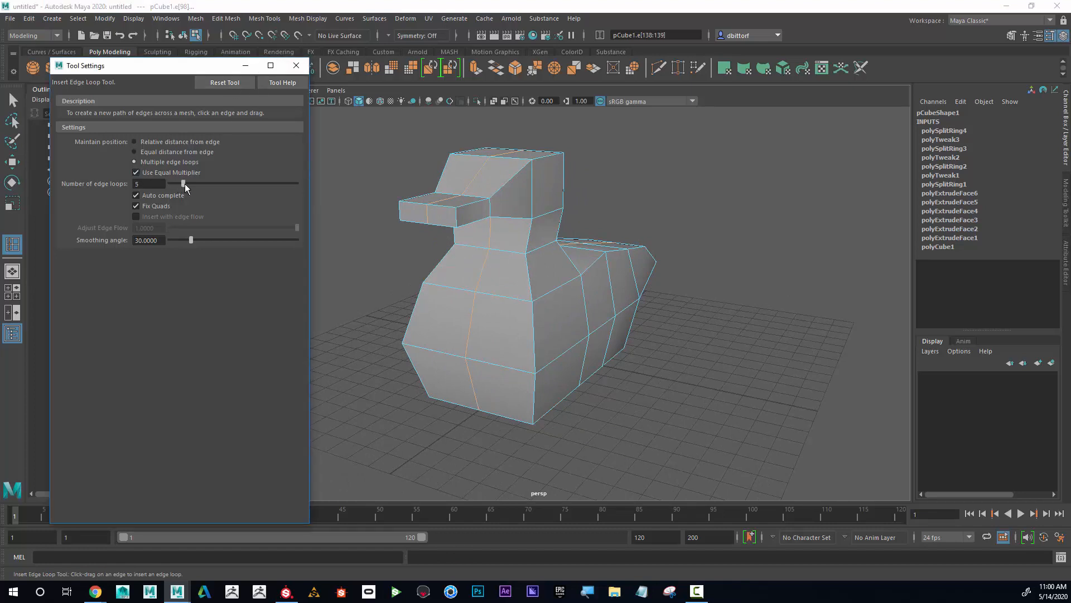
{"action": "left_click", "coordinate": [511, 162]}
{"action": "key", "text": "ctrl+z"}
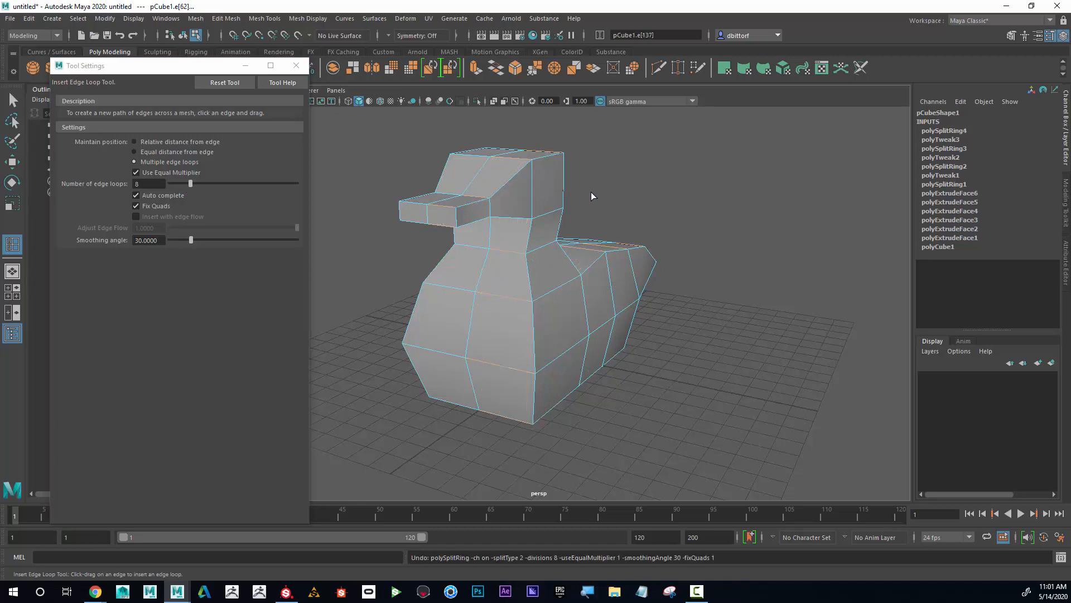
Set Insert Edge Loop back to Relative distance from edge and close its settings.
{"action": "double_click", "coordinate": [148, 183]}
{"action": "left_click", "coordinate": [135, 142]}
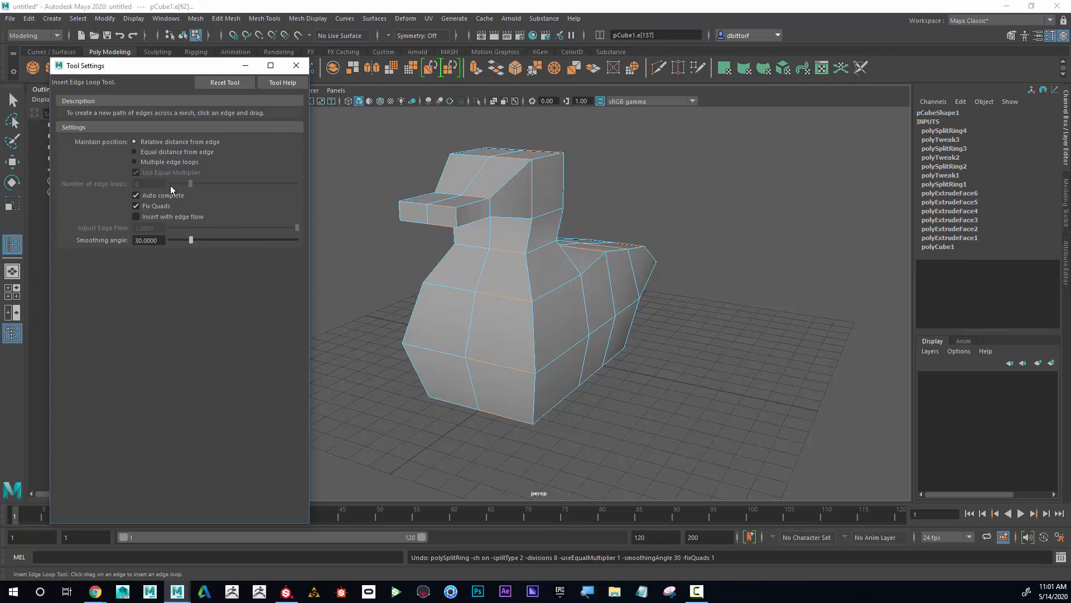
{"action": "left_click", "coordinate": [296, 66]}
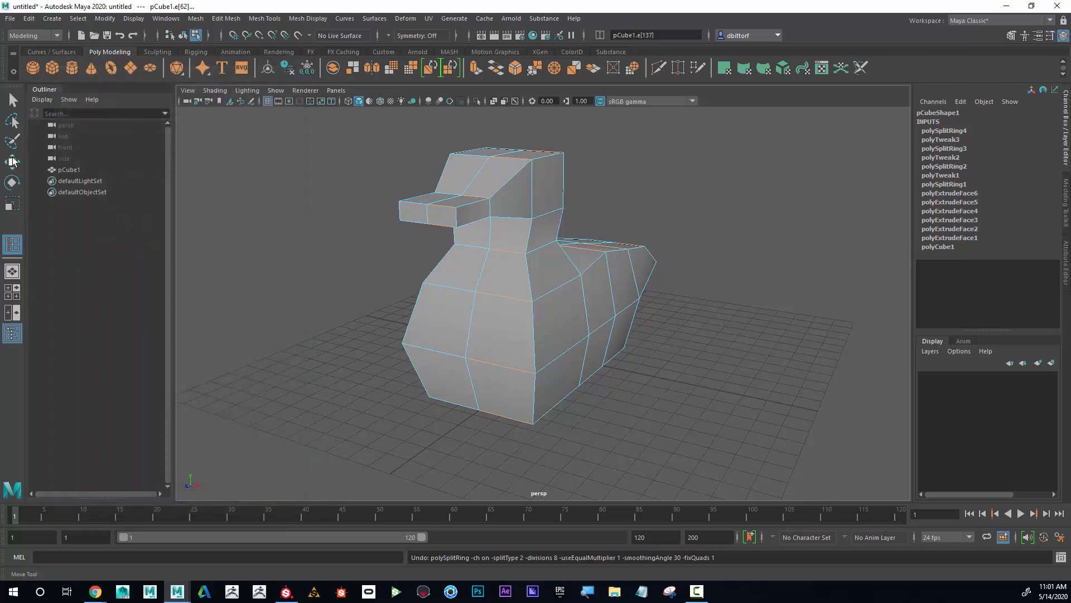
Try scaling the whole lengthwise centre edge loop vertically.
{"action": "left_click", "coordinate": [13, 162]}
{"action": "left_click_drag", "start_coordinate": [537, 222], "coordinate": [474, 202], "text": "alt"}
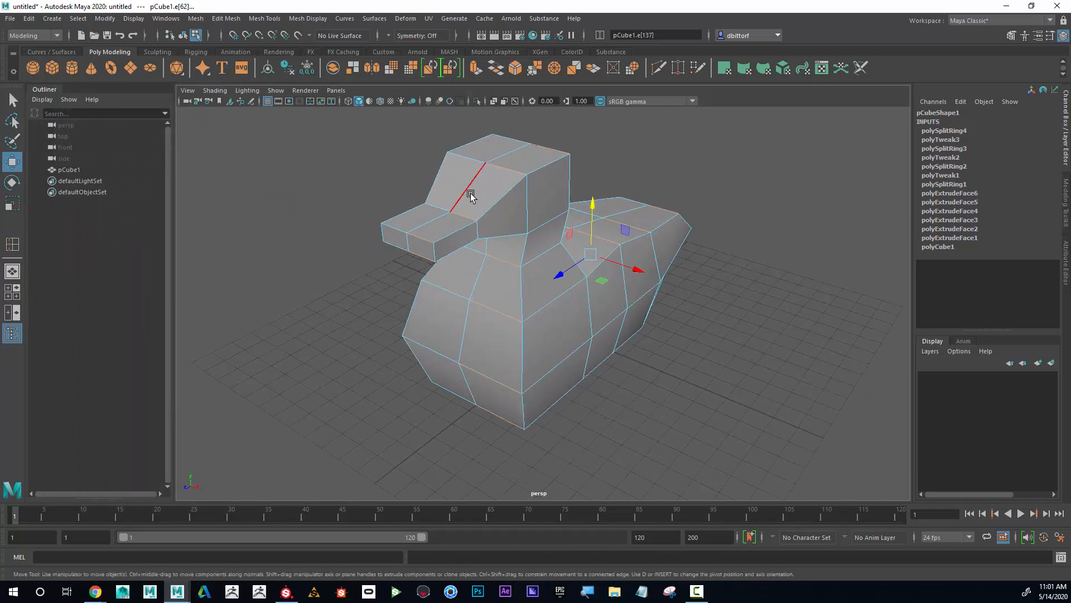
{"action": "left_click", "coordinate": [473, 185]}
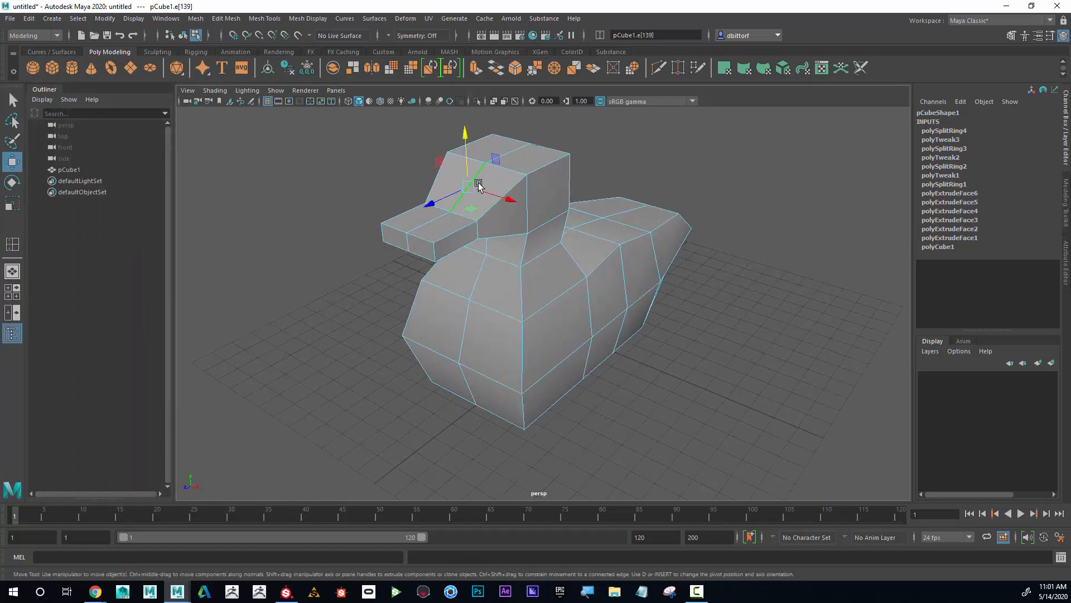
{"action": "double_click", "coordinate": [521, 150]}
{"action": "mouse_move", "coordinate": [538, 162]}
{"action": "left_mouse_down", "text": "alt"}
{"action": "mouse_move", "coordinate": [569, 178]}
{"action": "mouse_move", "coordinate": [474, 184]}
{"action": "mouse_move", "coordinate": [491, 167]}
{"action": "mouse_move", "coordinate": [472, 154]}
{"action": "mouse_move", "coordinate": [526, 154]}
{"action": "left_mouse_up", "text": "alt"}
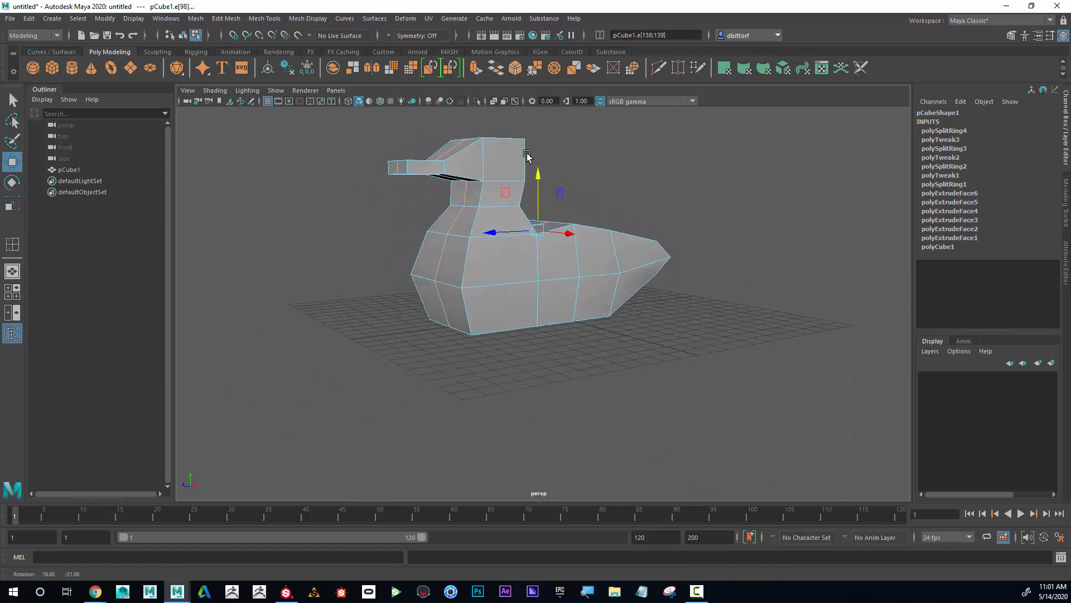
{"action": "left_click", "coordinate": [9, 204]}
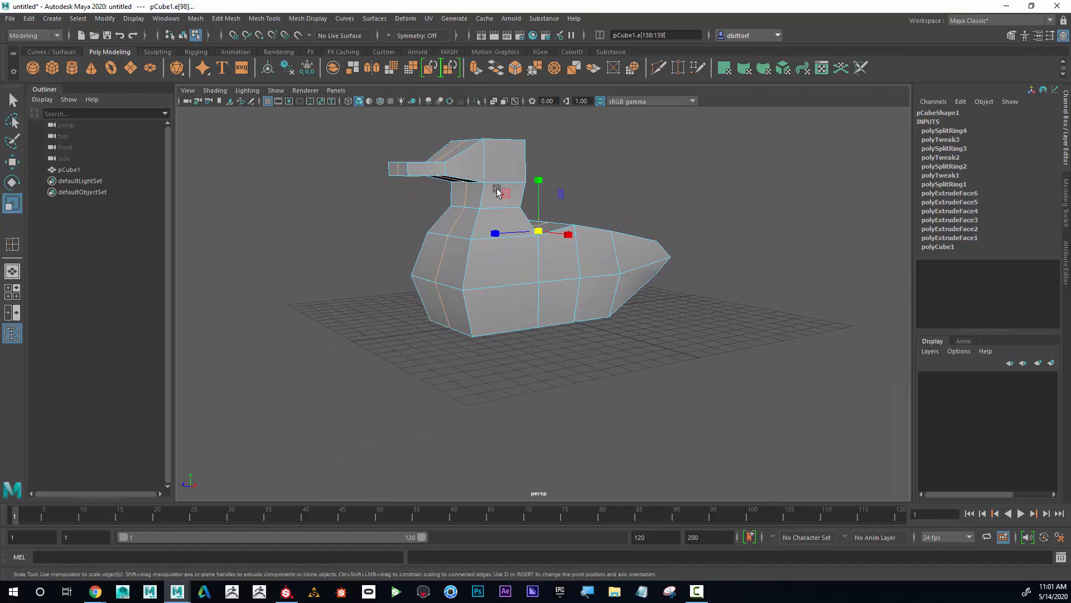
{"action": "left_click_drag", "start_coordinate": [539, 182], "coordinate": [495, 168]}
Move the centre edge on top of the head upward to give the crown a peak.
{"action": "left_click_drag", "start_coordinate": [585, 179], "coordinate": [449, 176], "text": "alt"}
{"action": "left_click", "coordinate": [457, 167]}
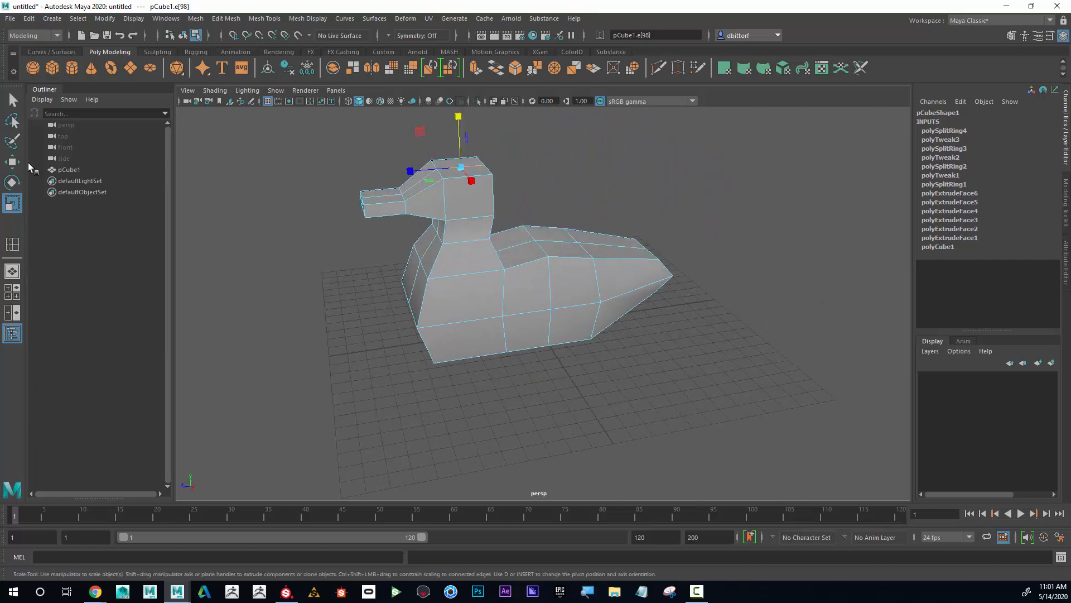
{"action": "left_click", "coordinate": [11, 162]}
{"action": "left_click_drag", "start_coordinate": [458, 130], "coordinate": [461, 120]}
Move the centre edge on top of the bill upward to give the bill a ridge.
{"action": "left_click_drag", "start_coordinate": [413, 184], "coordinate": [507, 186], "text": "alt"}
{"action": "left_click", "coordinate": [416, 150]}
{"action": "left_click", "coordinate": [410, 173]}
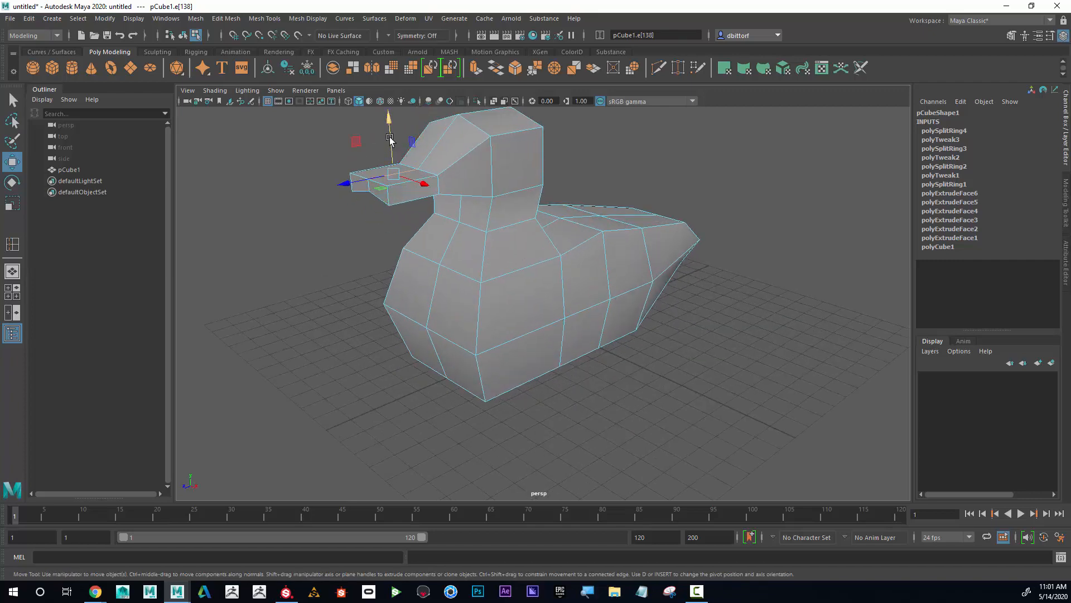
{"action": "left_click_drag", "start_coordinate": [390, 141], "coordinate": [392, 129]}
Move the vertical centre edge at the back of the head backward to round the head.
{"action": "scroll", "coordinate": [482, 185], "scroll_direction": "down", "scroll_amount": 2}
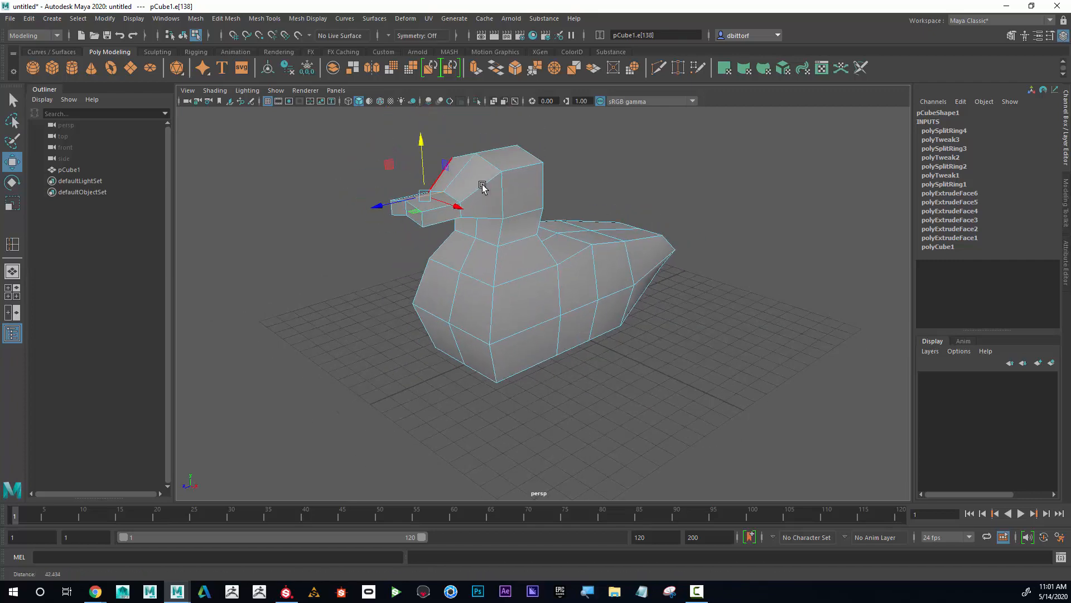
{"action": "left_click_drag", "start_coordinate": [482, 185], "coordinate": [482, 223], "text": "alt"}
{"action": "left_click", "coordinate": [440, 241]}
{"action": "left_click", "coordinate": [467, 163]}
{"action": "left_click_drag", "start_coordinate": [467, 163], "coordinate": [480, 178], "text": "alt"}
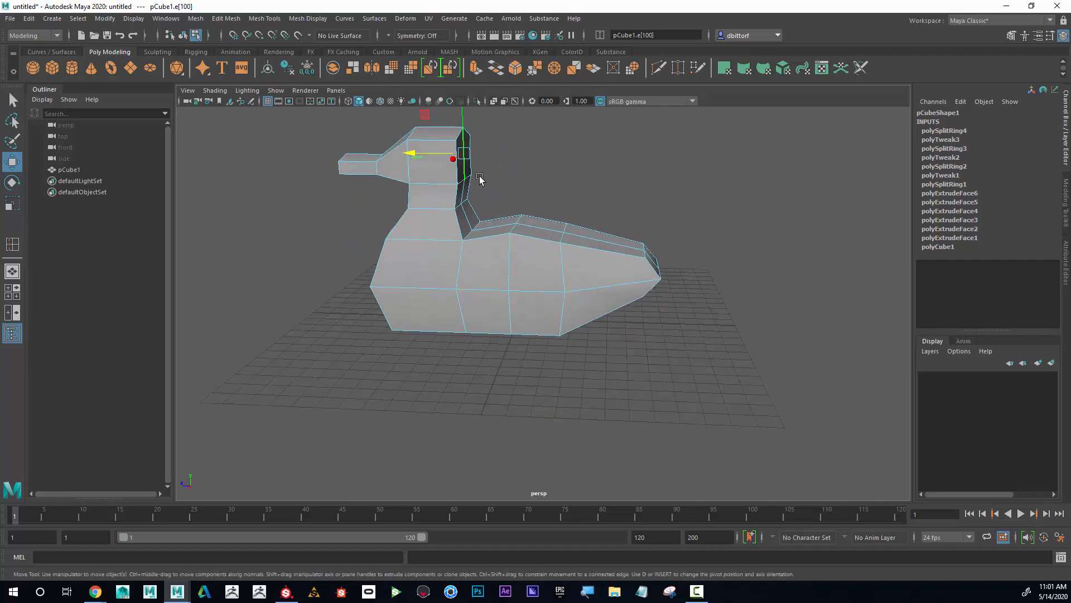
{"action": "left_click_drag", "start_coordinate": [415, 155], "coordinate": [424, 158]}
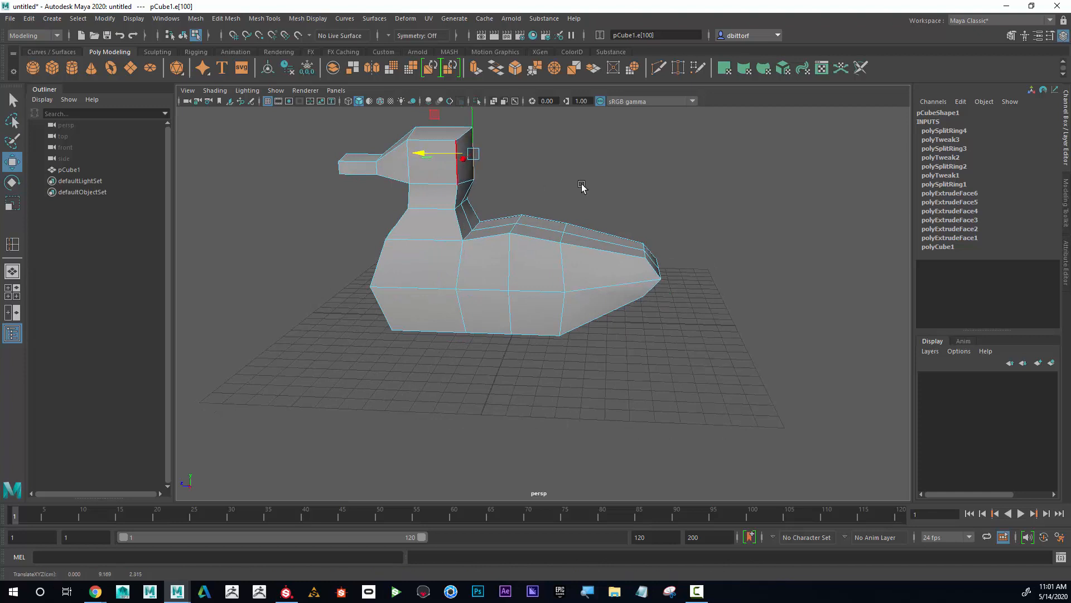
Raise the centre edges of the duck's back slightly, one behind the neck and one near the tail.
{"action": "left_click_drag", "start_coordinate": [582, 187], "coordinate": [585, 191], "text": "alt"}
{"action": "left_click", "coordinate": [507, 232]}
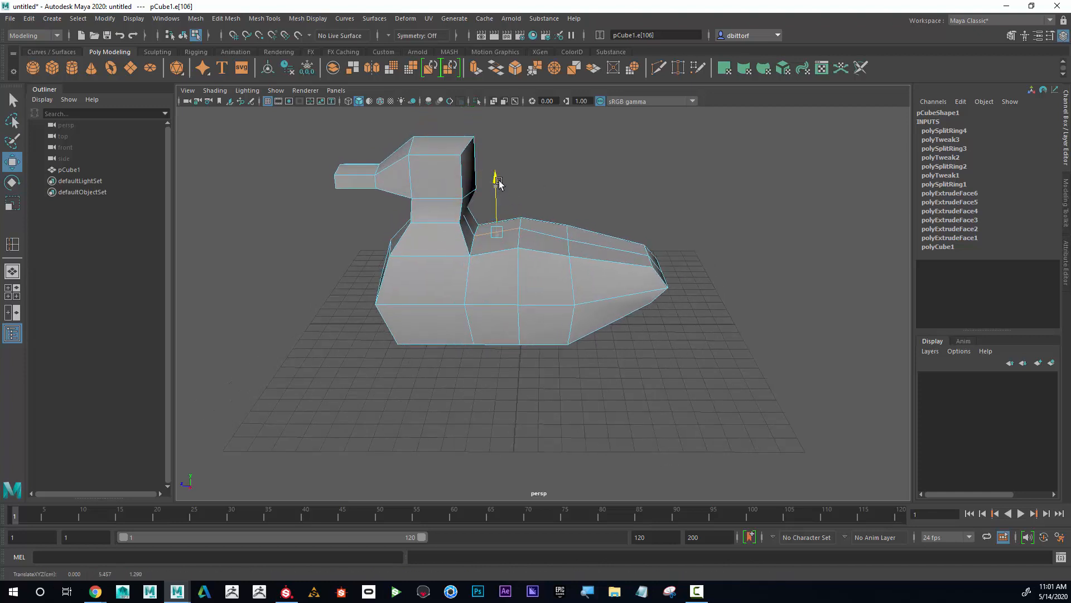
{"action": "left_click_drag", "start_coordinate": [498, 182], "coordinate": [498, 178]}
{"action": "left_click", "coordinate": [581, 244]}
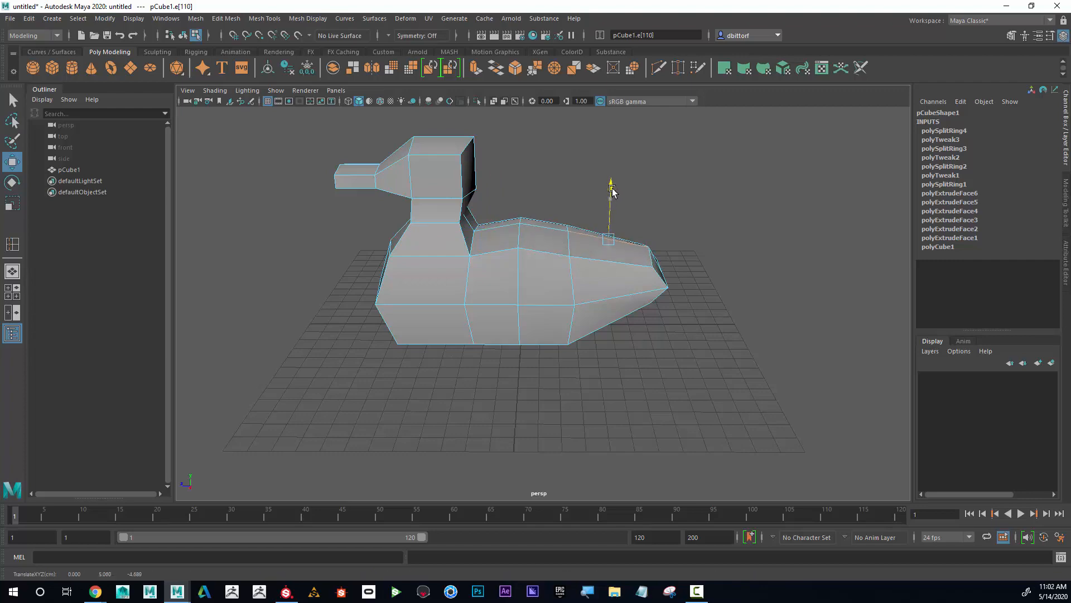
Insert a horizontal edge loop around the middle of the head and bill.
{"action": "left_click_drag", "start_coordinate": [612, 190], "coordinate": [557, 199], "text": "alt"}
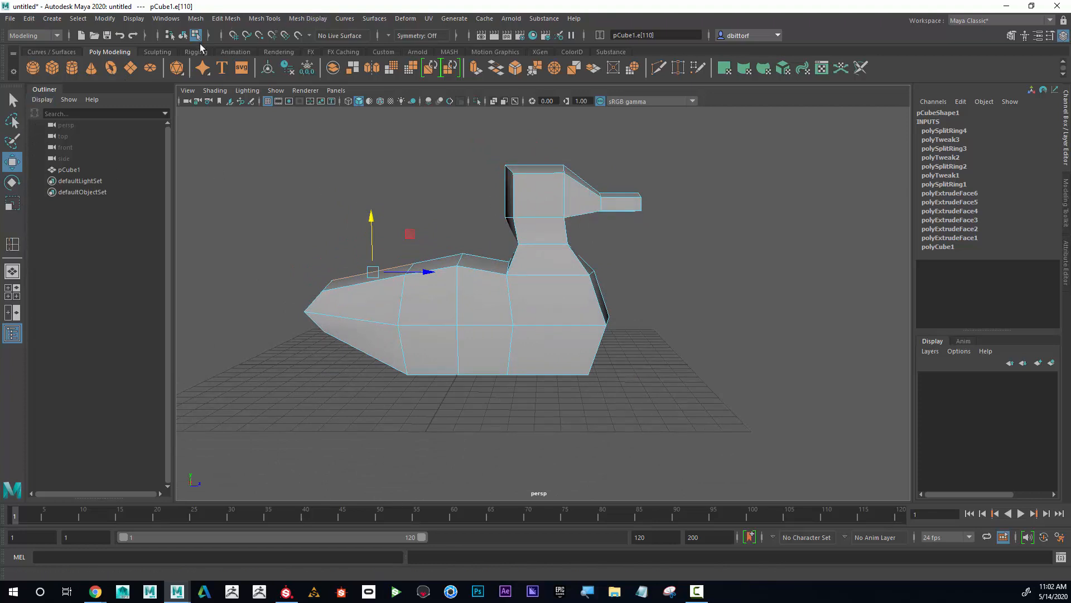
{"action": "left_click", "coordinate": [264, 19]}
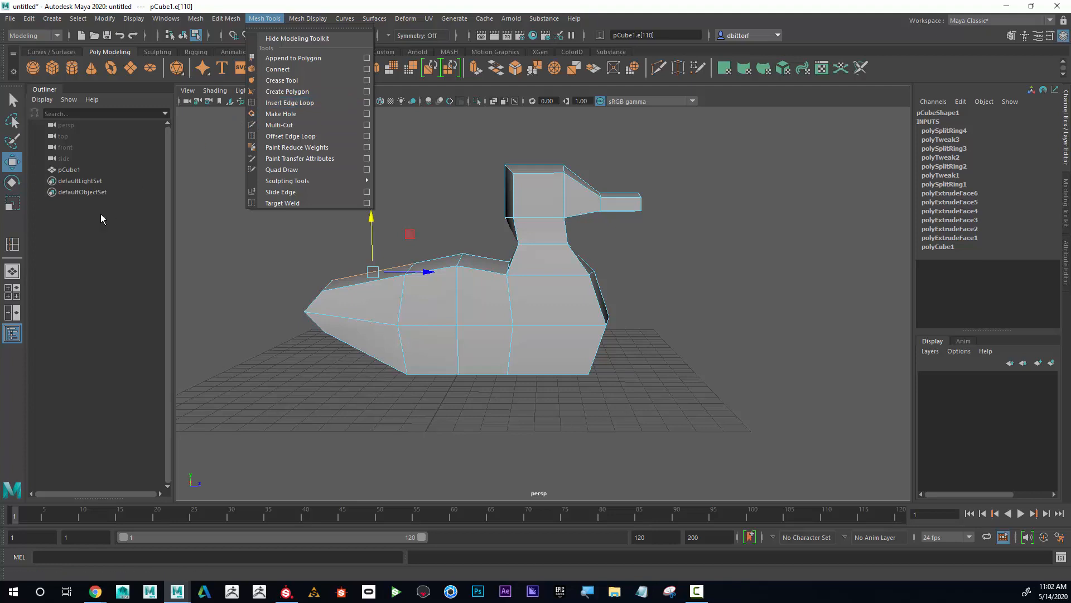
{"action": "left_click", "coordinate": [12, 246]}
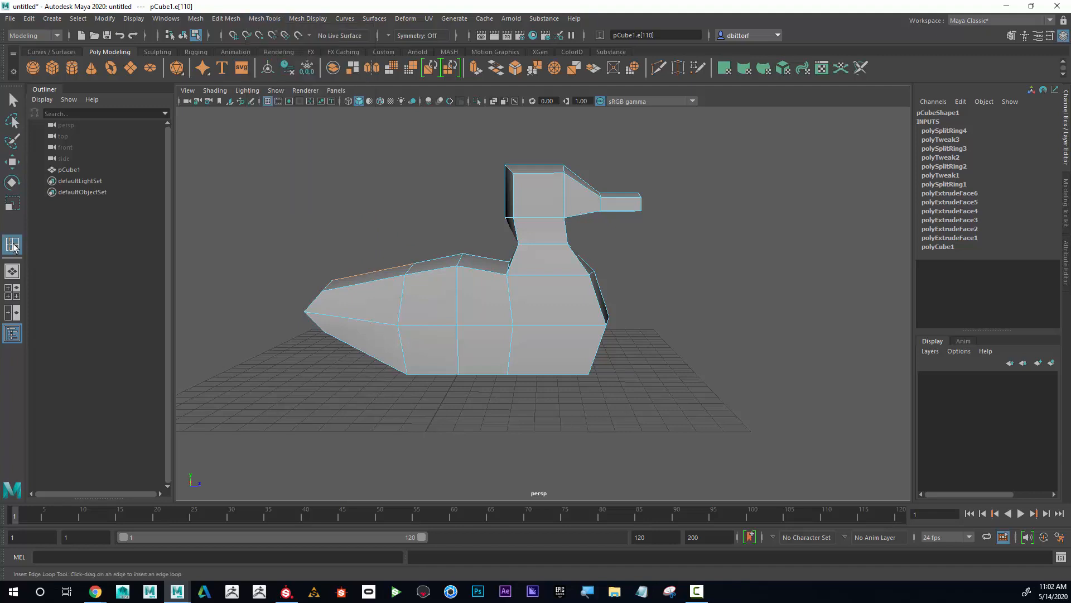
{"action": "left_click", "coordinate": [519, 201]}
{"action": "left_click_drag", "start_coordinate": [545, 203], "coordinate": [643, 216], "text": "alt"}
{"action": "scroll", "coordinate": [526, 205], "scroll_direction": "up", "scroll_amount": 3}
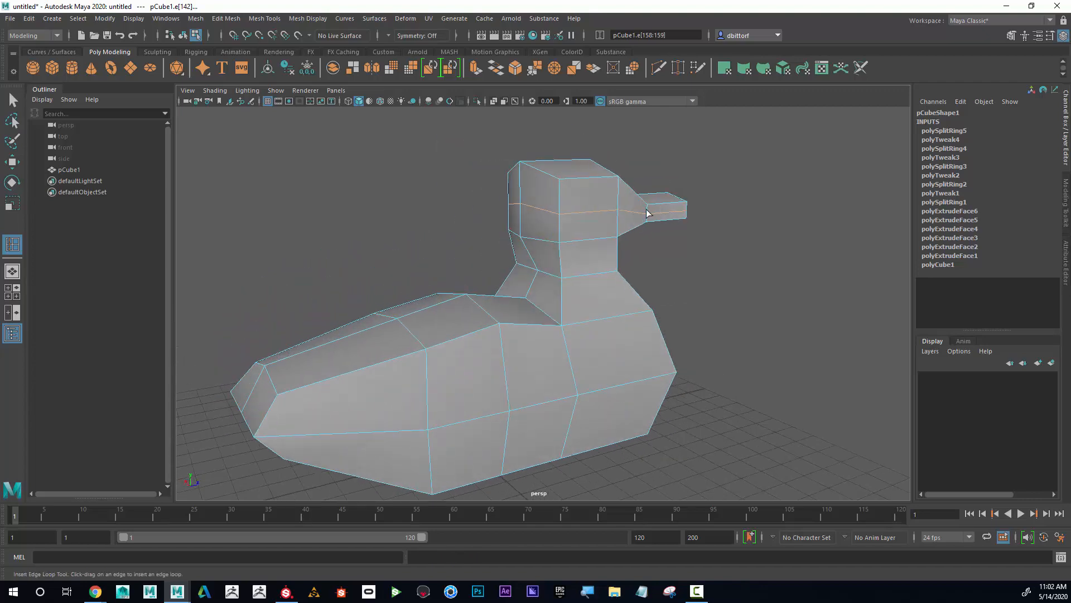
Move the two new horizontal edges at the back of the head backward so it bulges out.
{"action": "left_click", "coordinate": [12, 163]}
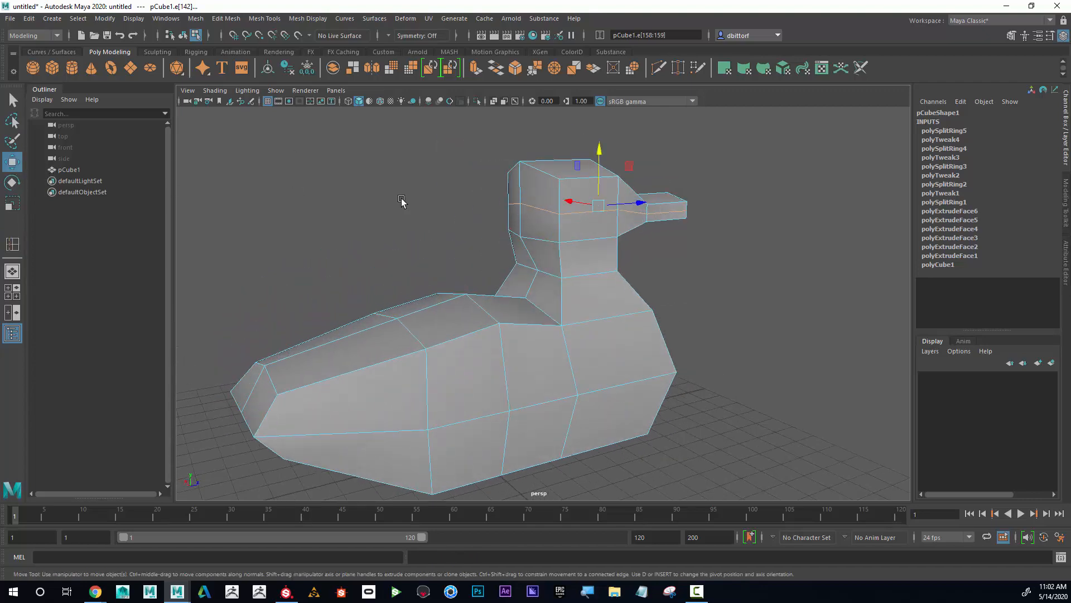
{"action": "left_click", "coordinate": [534, 207]}
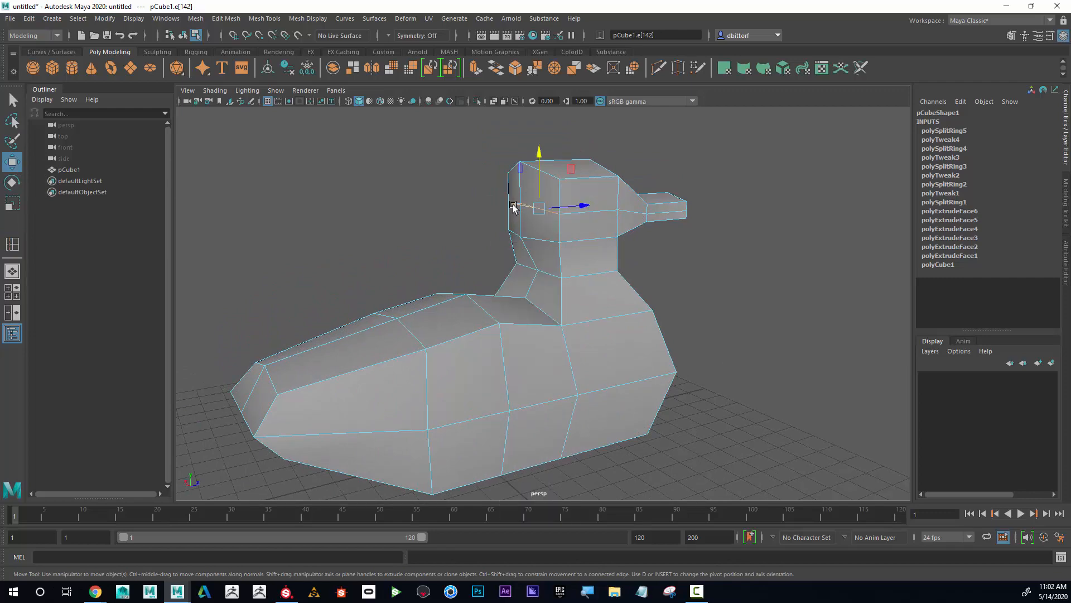
{"action": "left_click_drag", "start_coordinate": [495, 241], "coordinate": [621, 269], "text": "alt"}
{"action": "scroll", "coordinate": [621, 269], "scroll_direction": "up", "scroll_amount": 5}
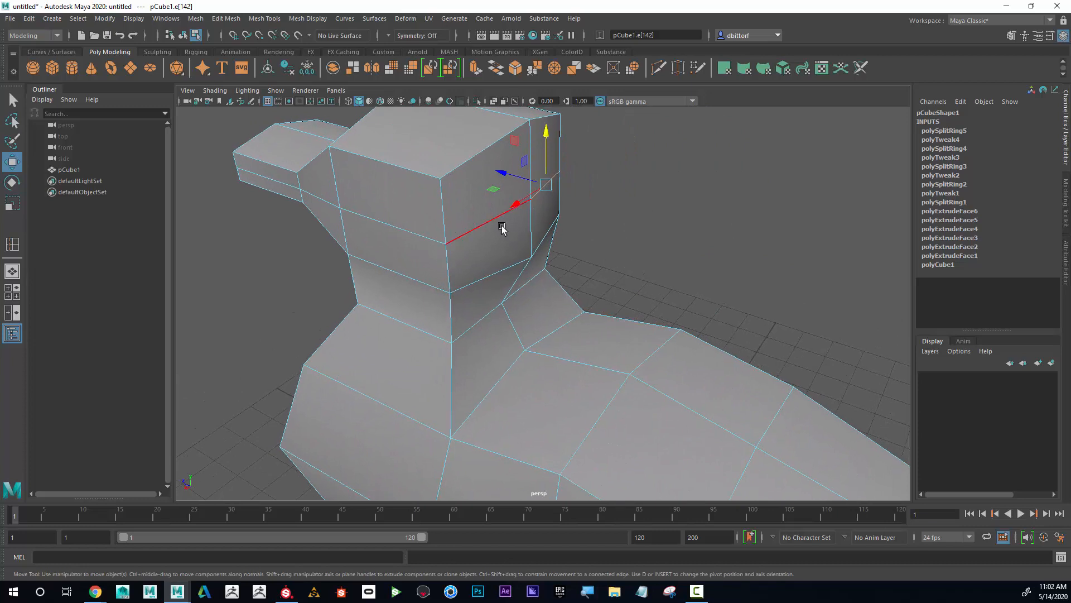
{"action": "left_click", "coordinate": [491, 219]}
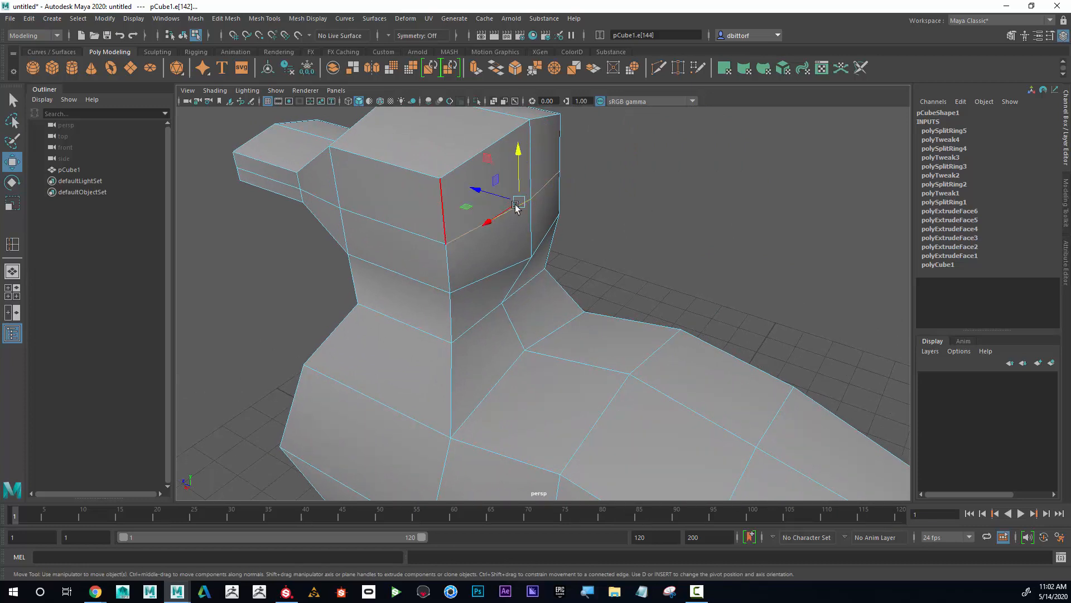
{"action": "left_click_drag", "start_coordinate": [483, 190], "coordinate": [496, 200]}
Return the duck mesh from edge editing to Object Mode and view the whole model.
{"action": "left_click_drag", "start_coordinate": [666, 228], "coordinate": [442, 237], "text": "alt"}
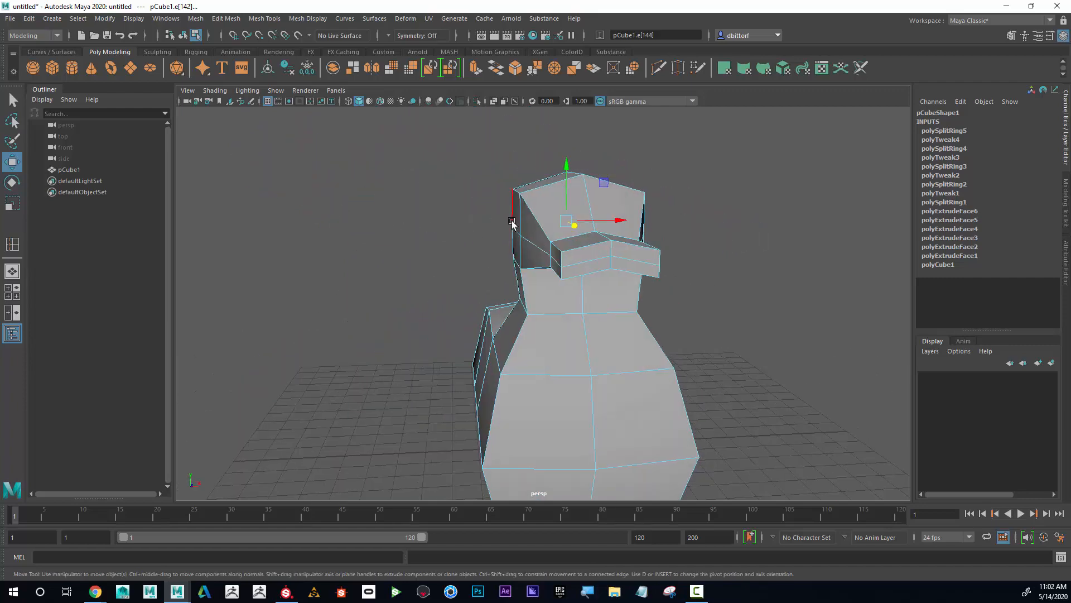
{"action": "left_click", "coordinate": [514, 224]}
{"action": "left_click_drag", "start_coordinate": [560, 230], "coordinate": [730, 246]}
{"action": "right_click_drag", "start_coordinate": [719, 247], "coordinate": [495, 266], "text": "alt"}
{"action": "left_click_drag", "start_coordinate": [586, 268], "coordinate": [466, 283], "text": "alt"}
{"action": "right_click_drag", "start_coordinate": [502, 296], "coordinate": [541, 305], "text": "alt"}
{"action": "middle_click_drag", "start_coordinate": [541, 305], "coordinate": [480, 290], "text": "alt"}
{"action": "right_click_drag", "start_coordinate": [492, 282], "coordinate": [521, 272]}
{"action": "left_click_drag", "start_coordinate": [555, 268], "coordinate": [618, 265], "text": "alt"}
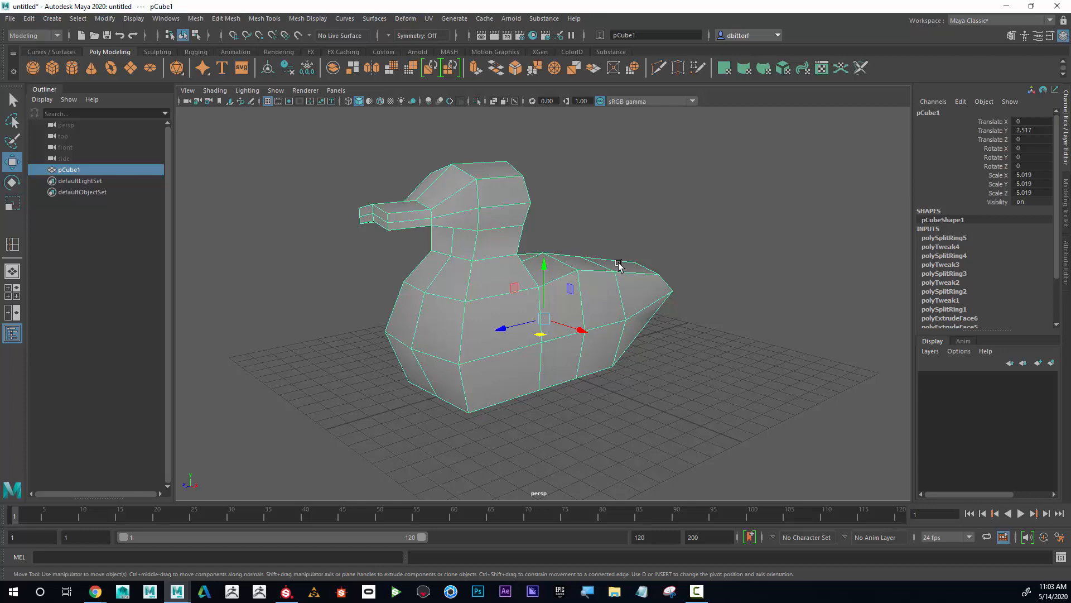
Preview the duck with smooth mesh display and switch back to the unsmoothed low-poly display.
{"action": "key", "text": "3"}
{"action": "left_click_drag", "start_coordinate": [626, 227], "coordinate": [612, 248], "text": "alt"}
{"action": "key", "text": "1"}
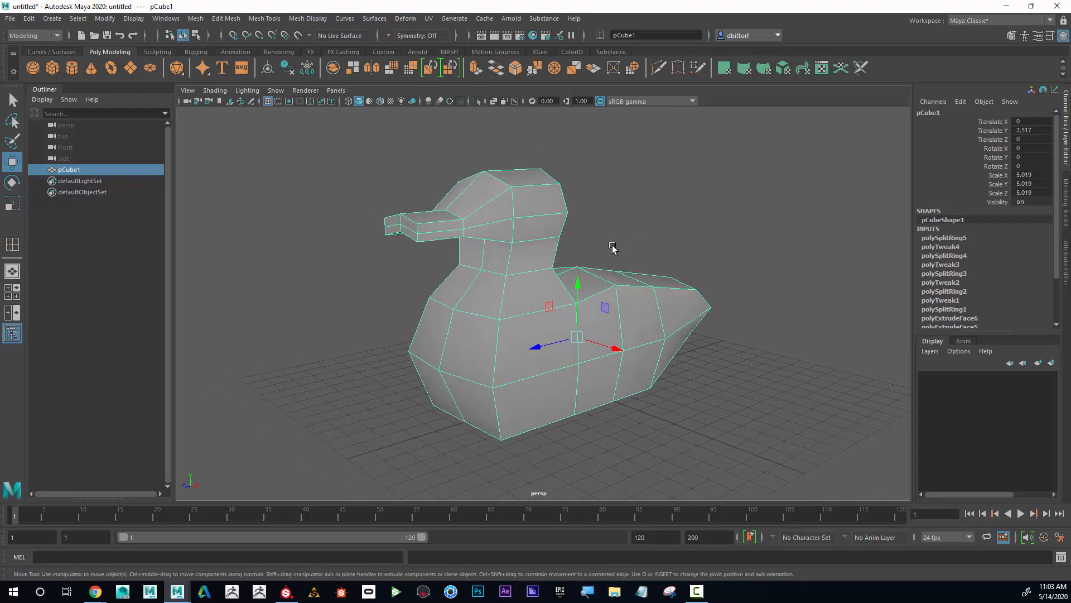